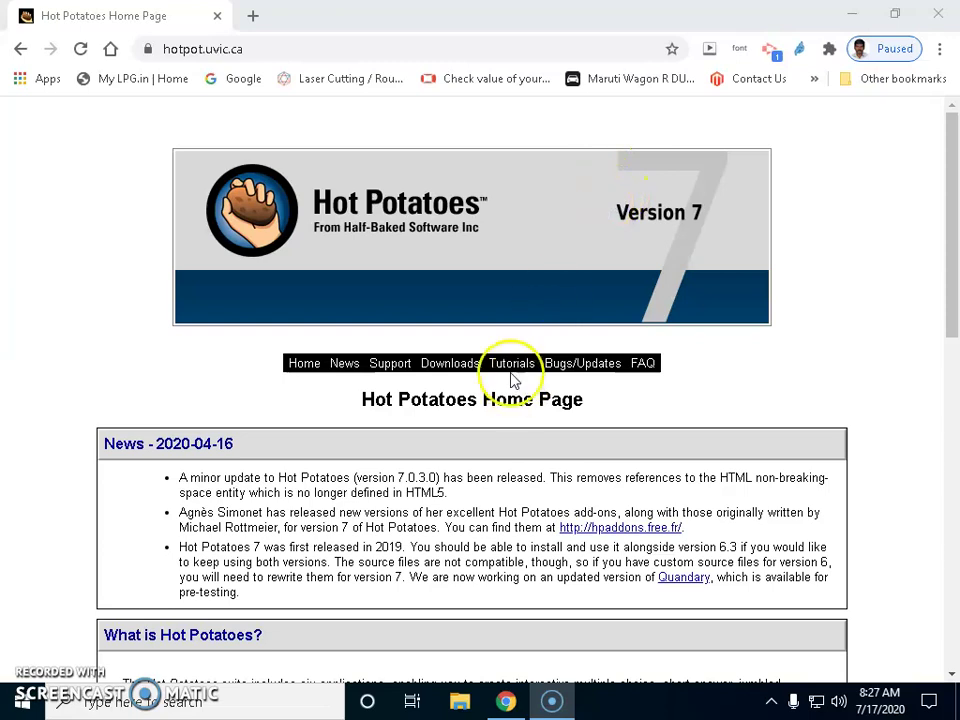
# Scroll to the Hot Potatoes 7.0 Downloads section on hotpot.uvic.ca, then close Chrome.
pyautogui.scroll(-2, 516, 392)
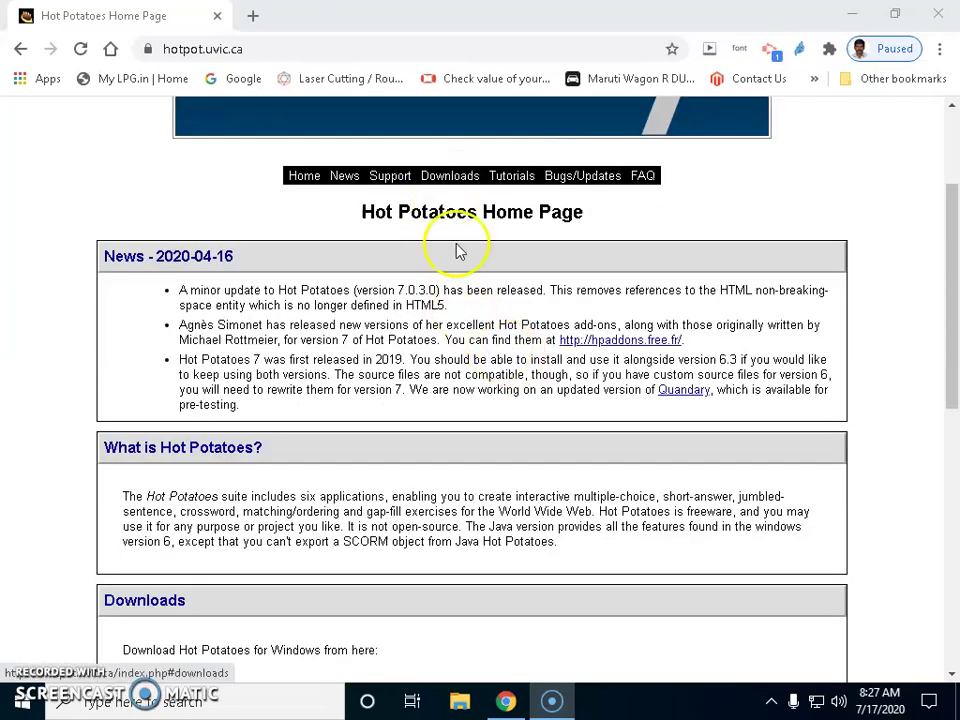
pyautogui.scroll(-3, 470, 300)
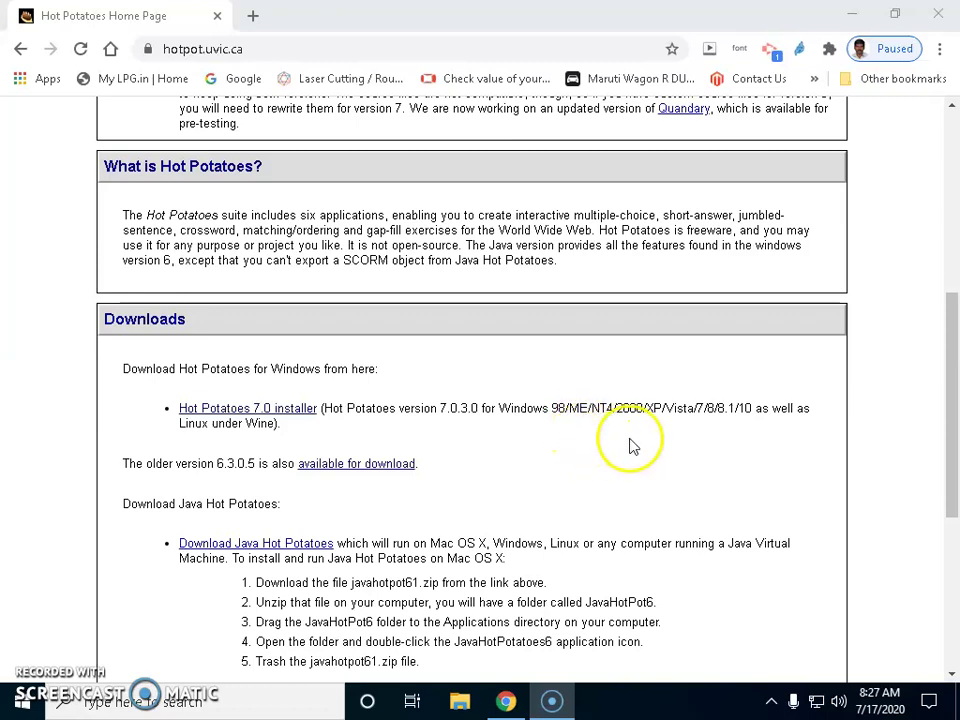
pyautogui.scroll(-2, 385, 535)
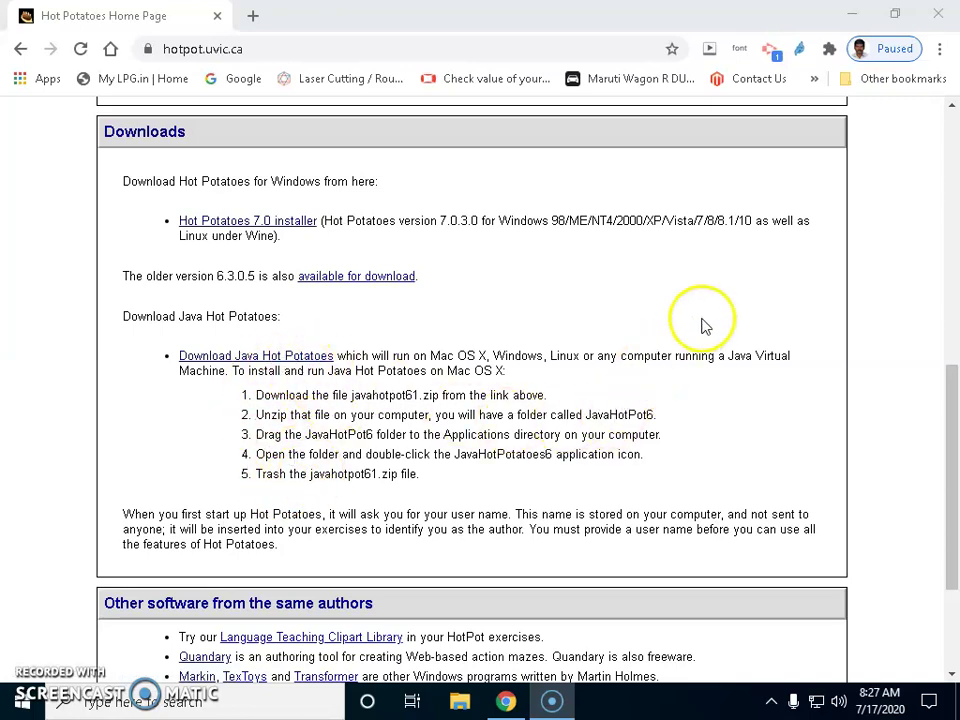
pyautogui.scroll(7, 718, 294)
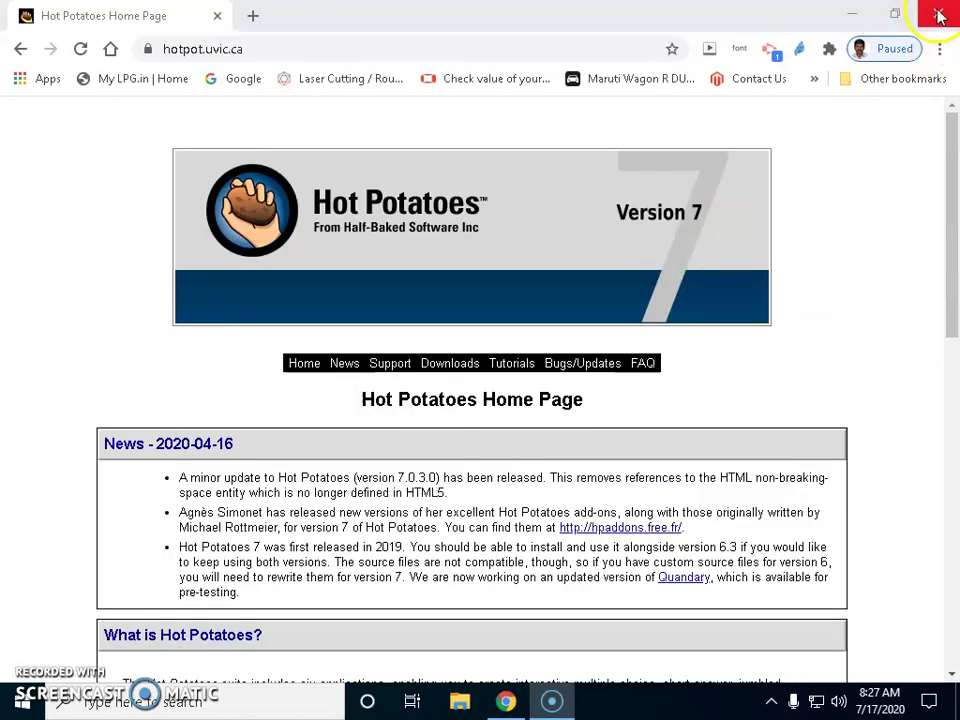
pyautogui.click(939, 16)
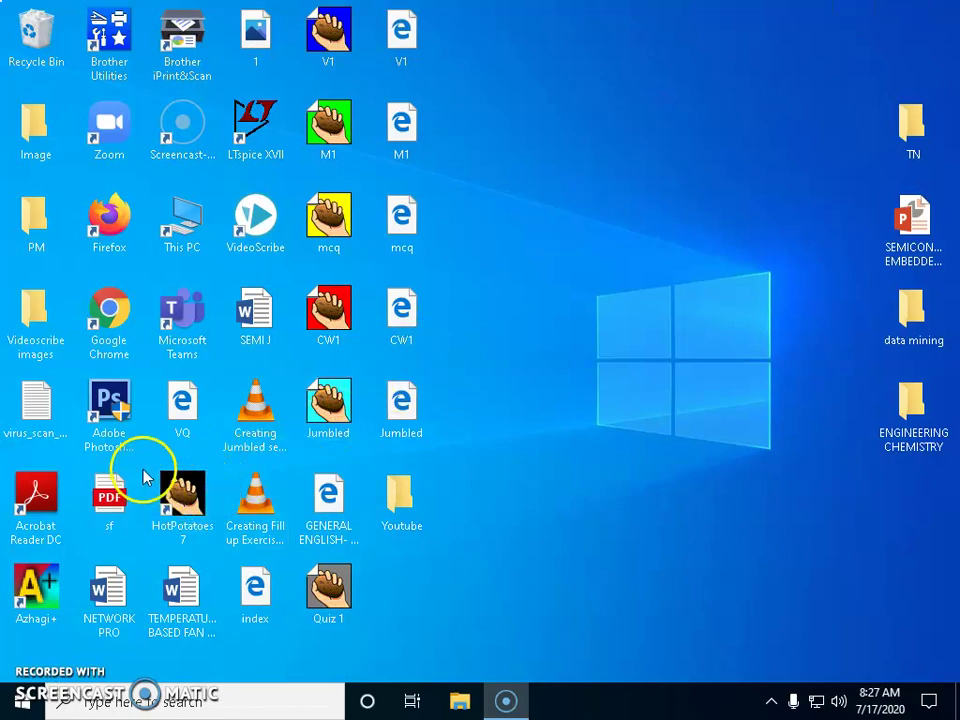
# Launch Hot Potatoes 7 from its desktop shortcut and open the JCloze editor.
pyautogui.doubleClick(180, 500)
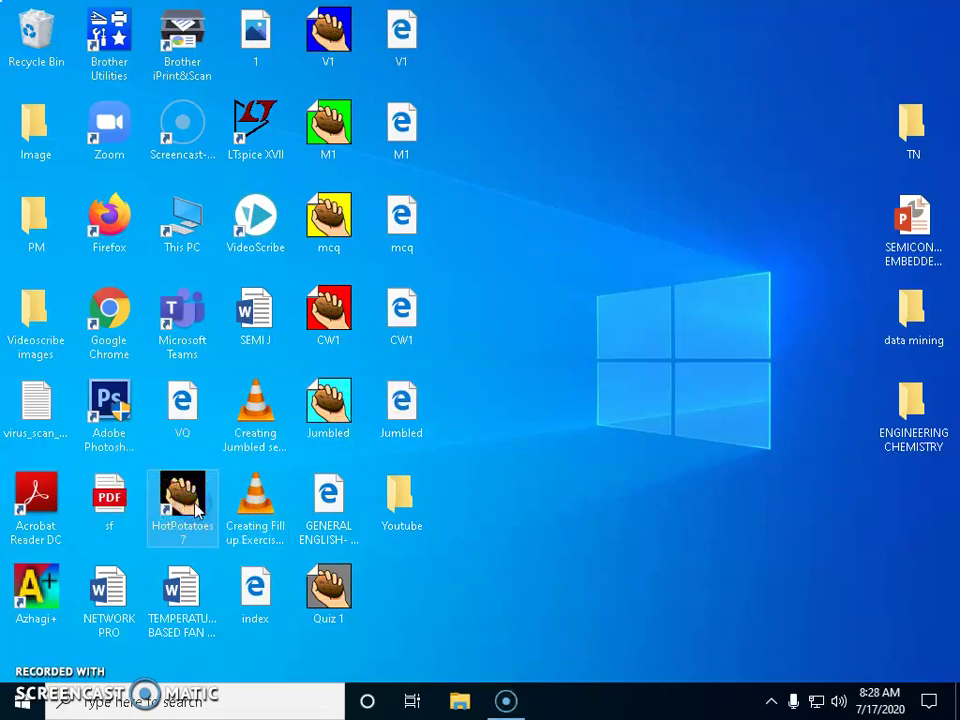
pyautogui.doubleClick(183, 496)
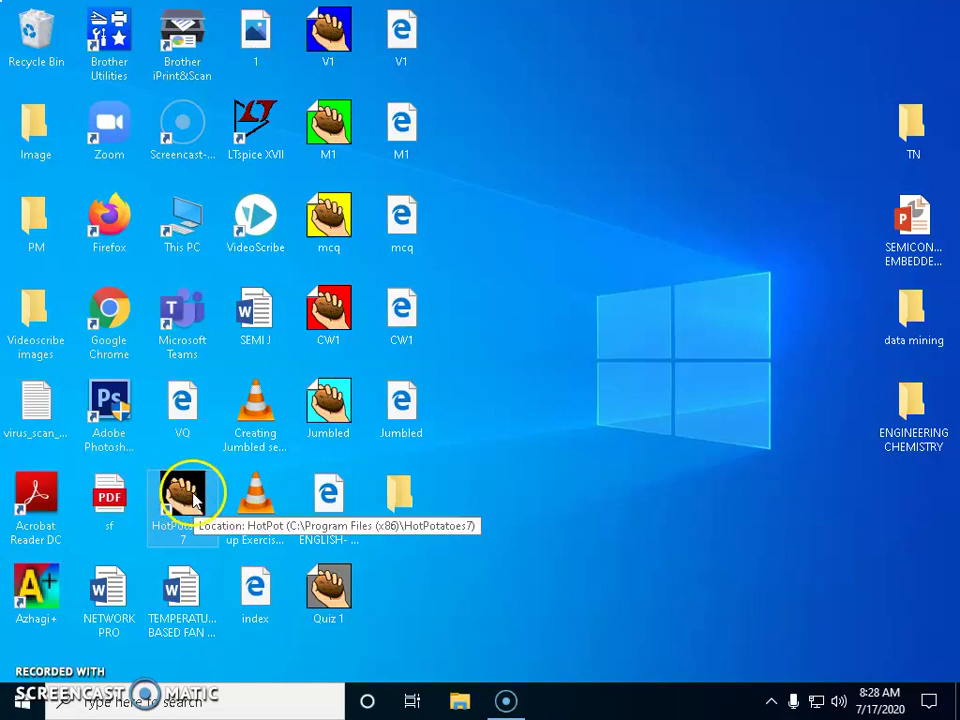
pyautogui.doubleClick(192, 502)
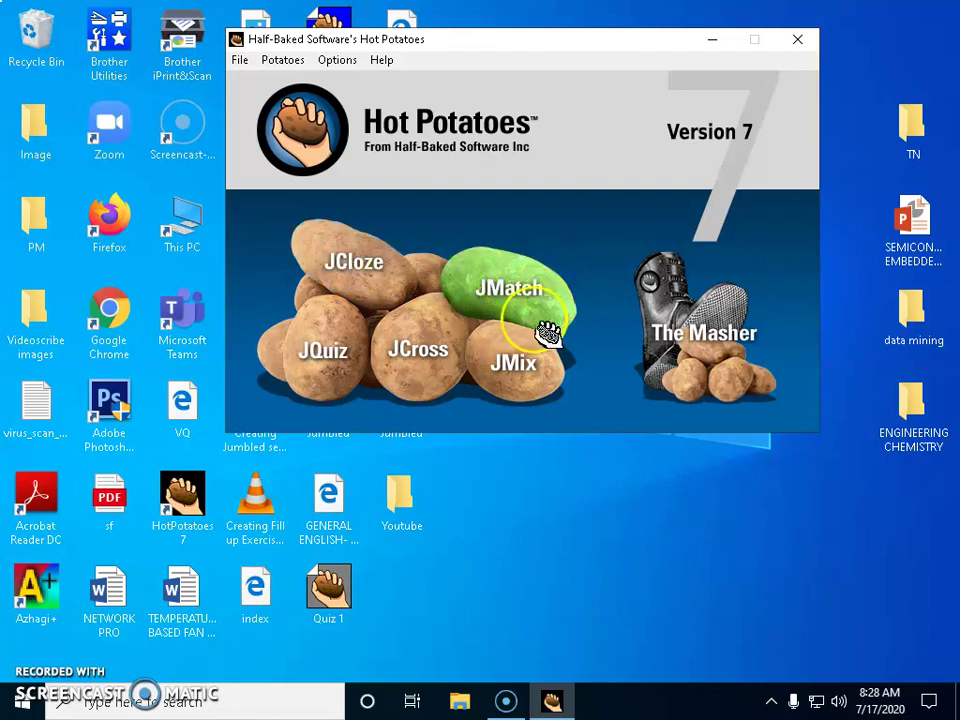
pyautogui.click(353, 285)
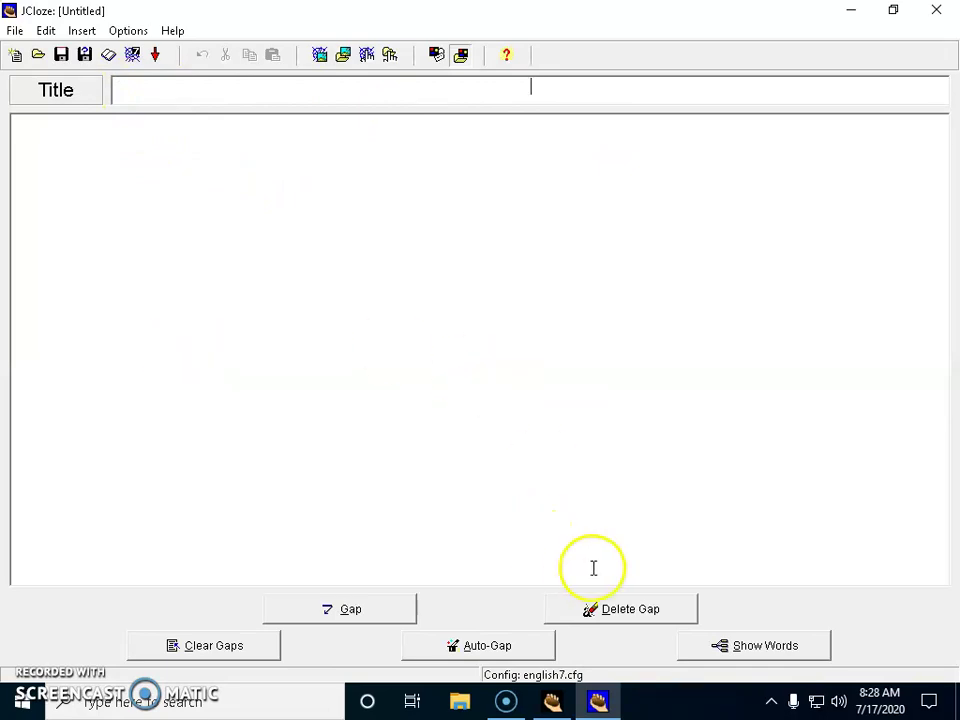
# Close the empty JCloze editor and open a blank JMatch exercise with five item rows.
pyautogui.click(938, 11)
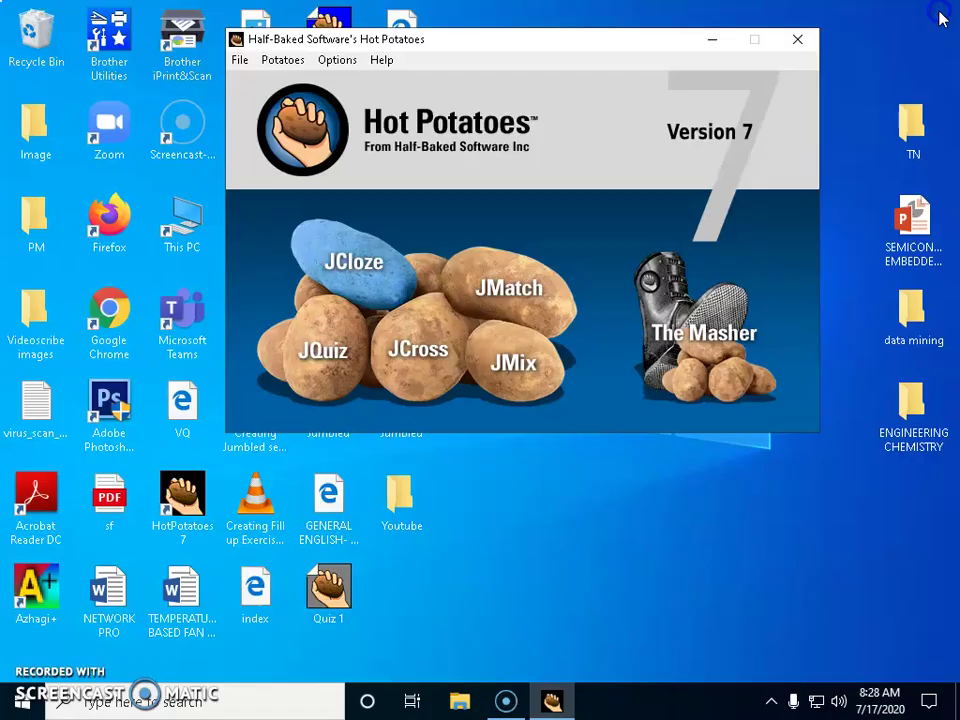
pyautogui.click(390, 289)
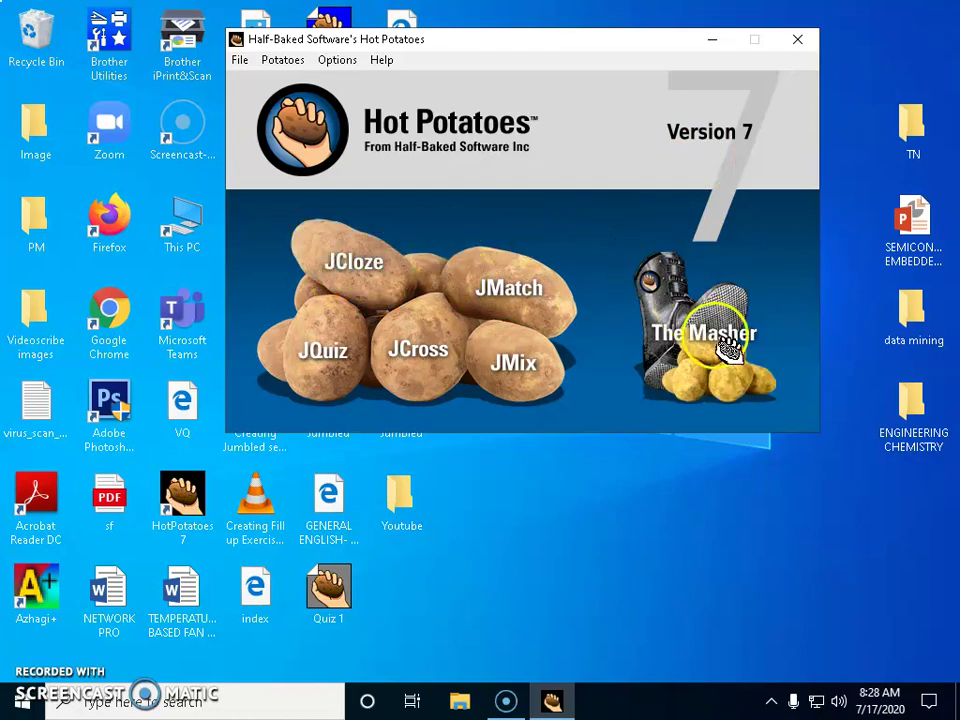
pyautogui.click(517, 293)
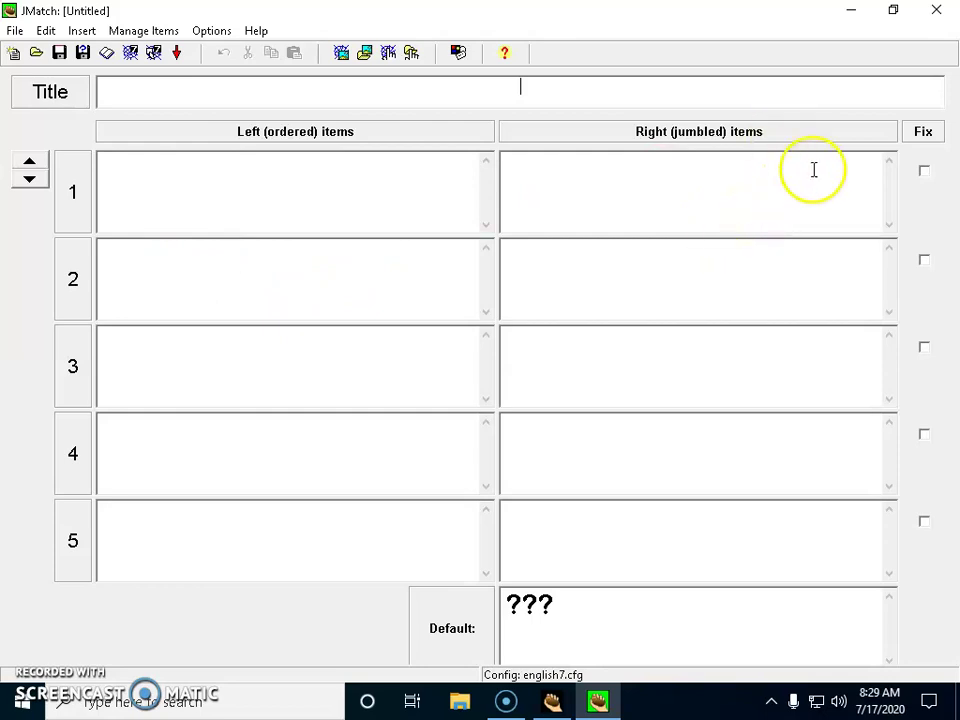
# Close JMatch, view the blank JMix editor, then open JCross with its empty 10×10 grid.
pyautogui.click(931, 12)
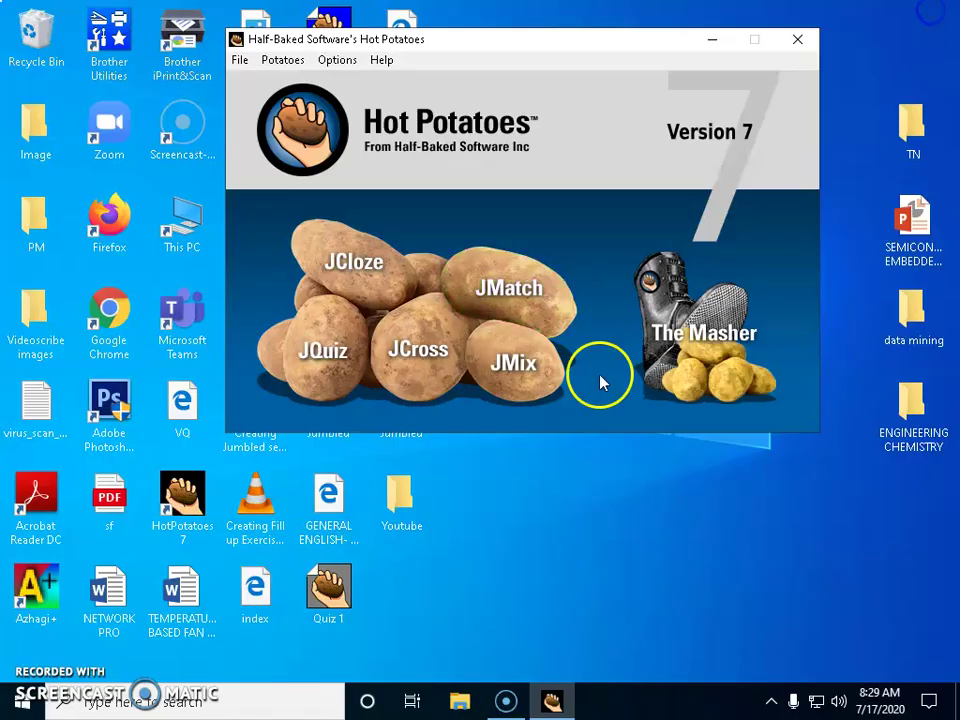
pyautogui.click(520, 370)
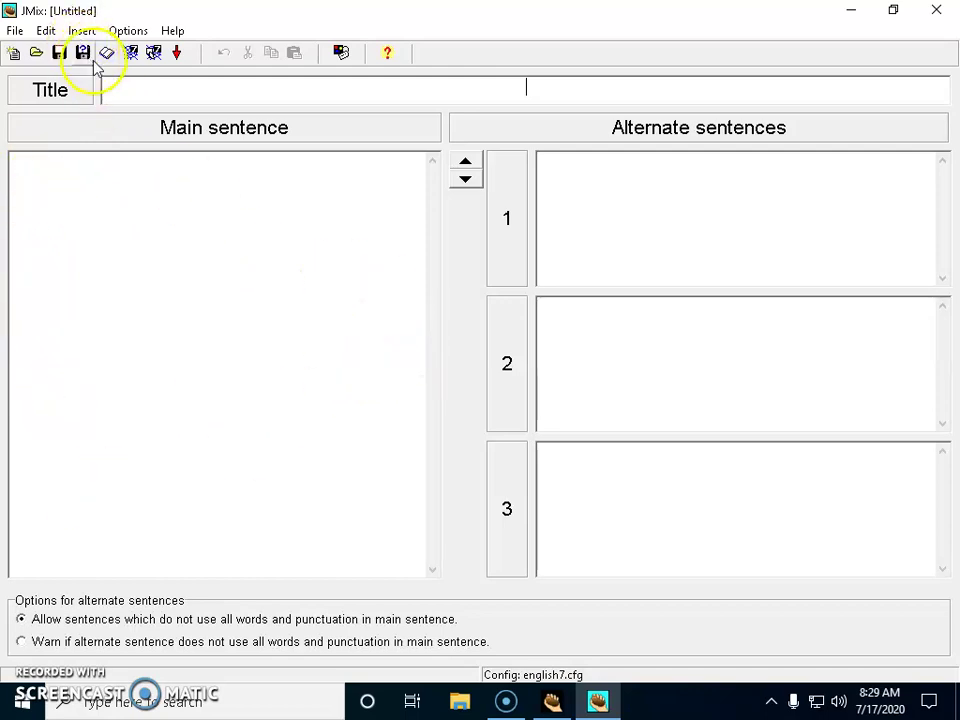
pyautogui.click(940, 17)
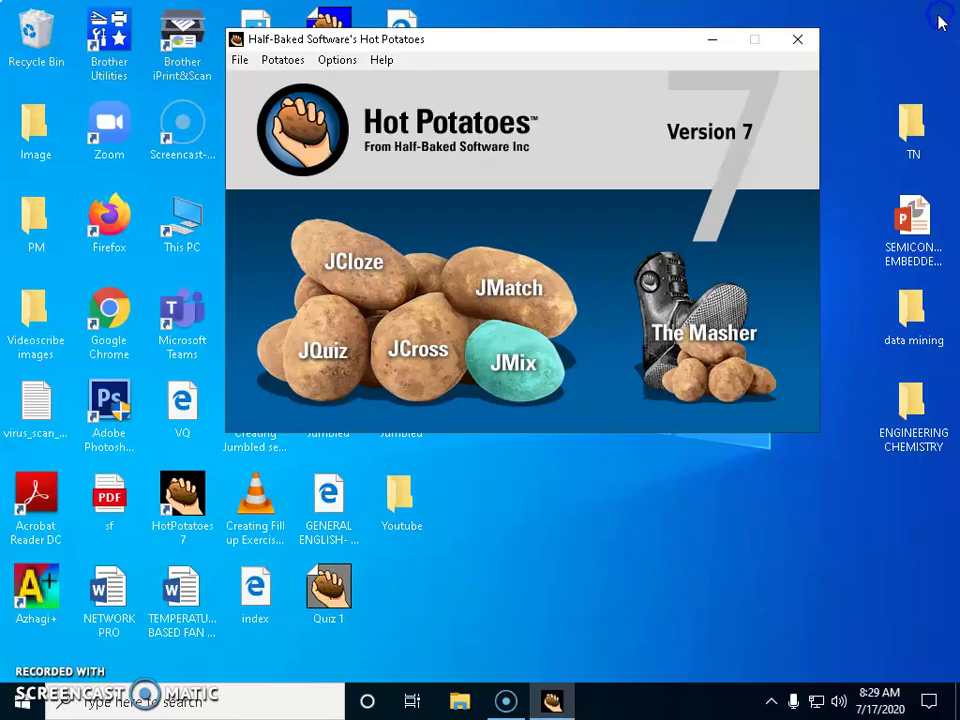
pyautogui.click(418, 352)
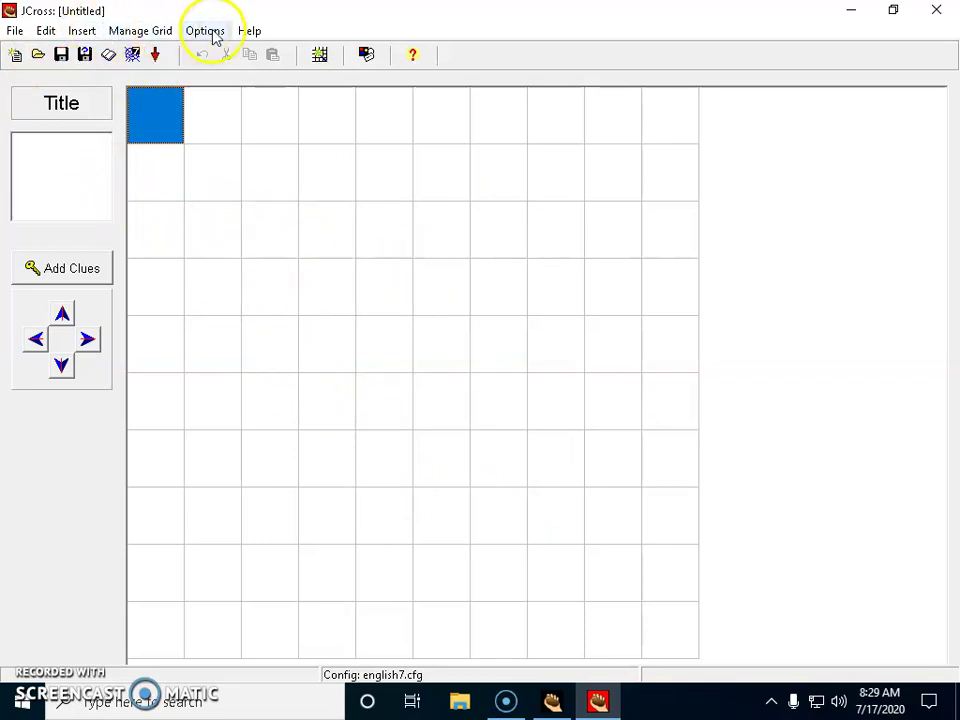
# View the Automatic Grid-Maker from Manage Grid, close it, then close JCross.
pyautogui.click(156, 33)
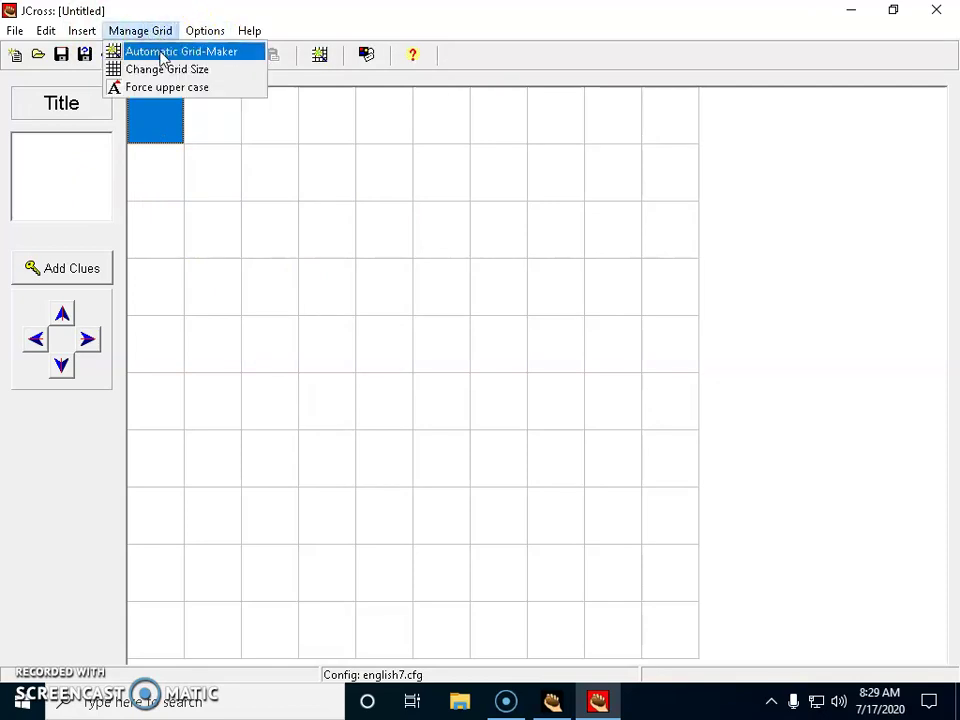
pyautogui.click(162, 55)
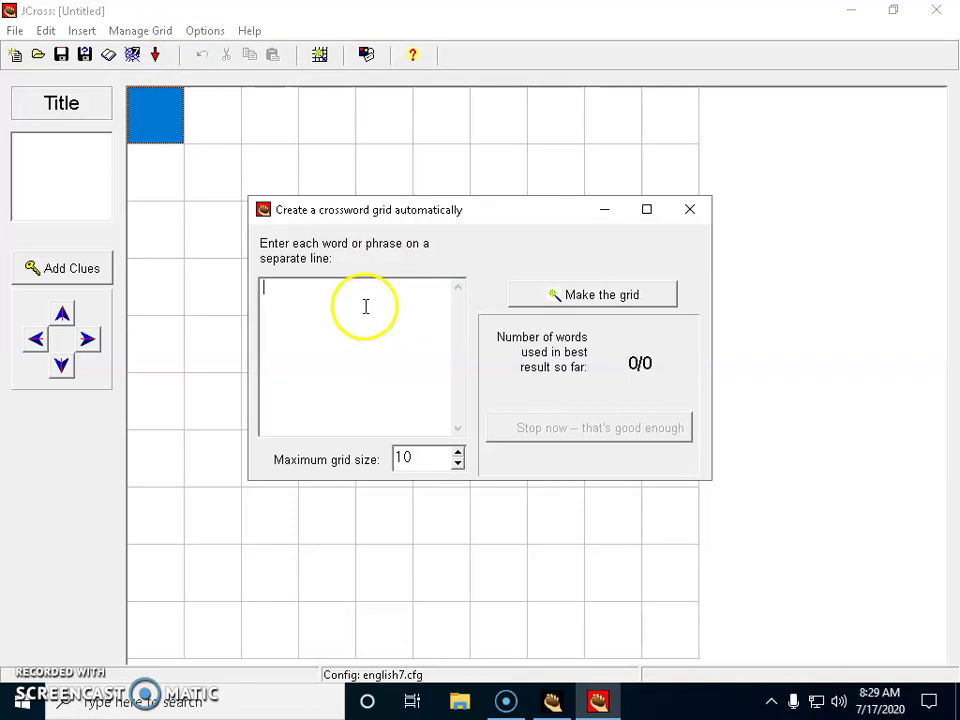
pyautogui.click(364, 358)
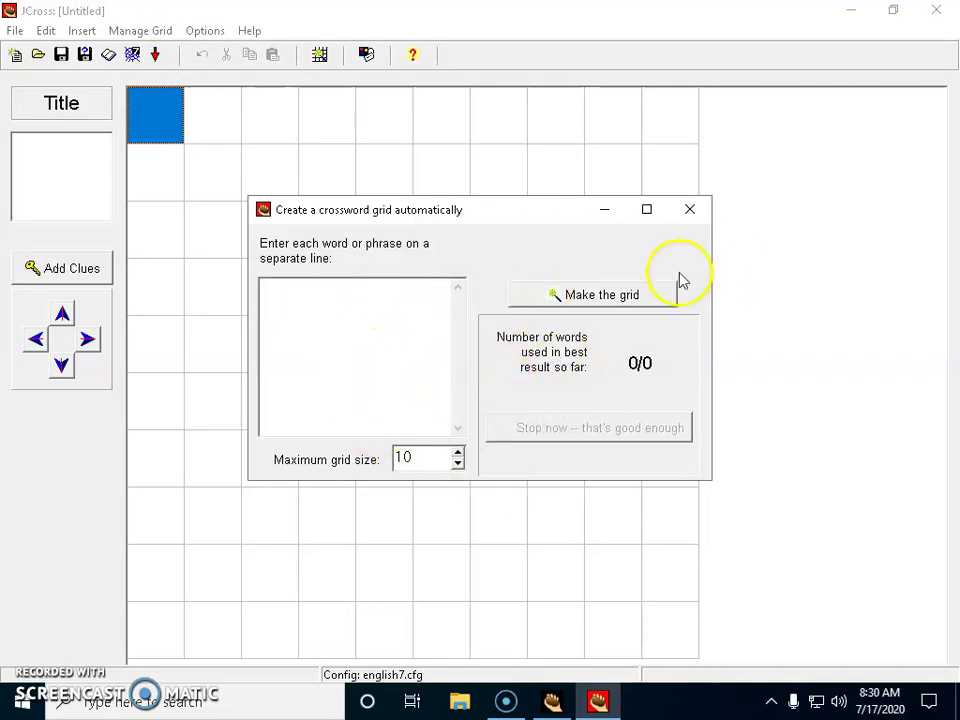
pyautogui.click(690, 210)
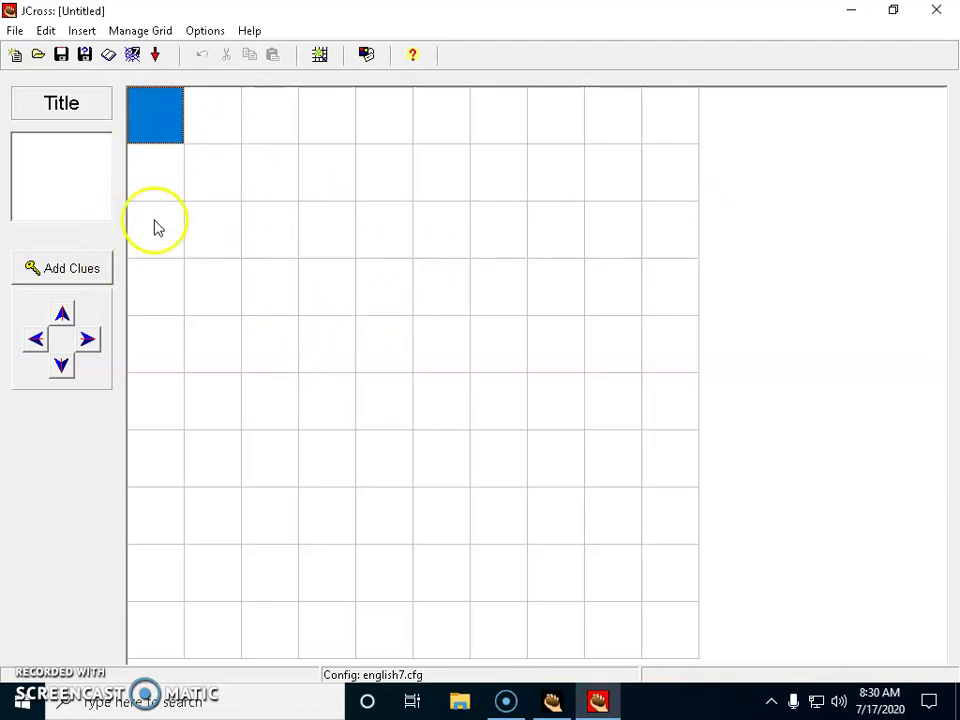
pyautogui.click(936, 10)
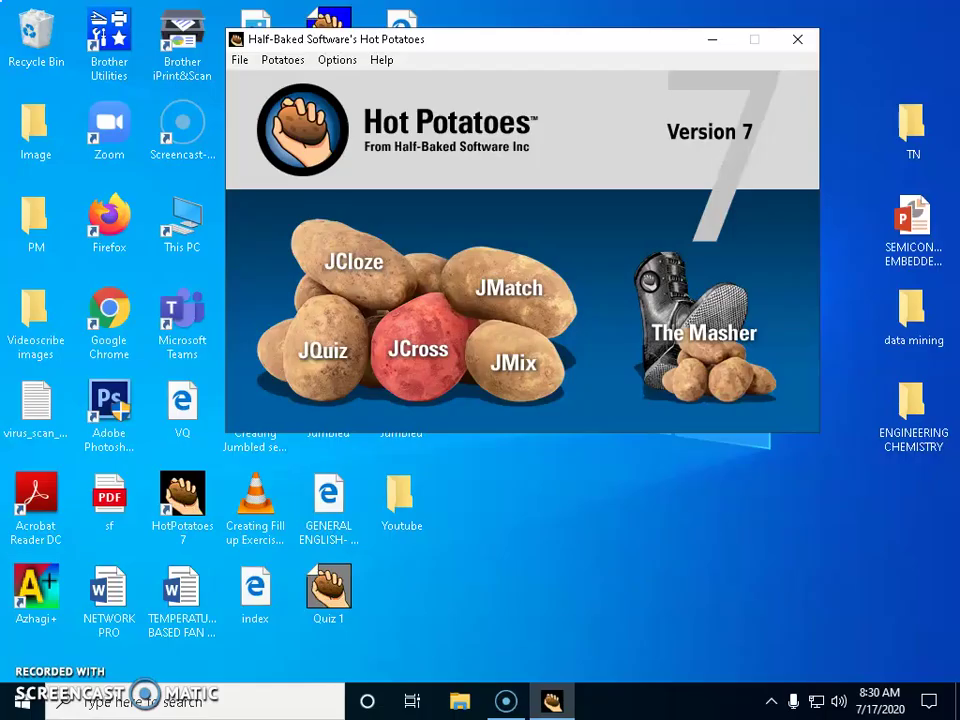
# View JQuiz's question types, step to question 2 and back, then close JQuiz and Hot Potatoes.
pyautogui.click(325, 362)
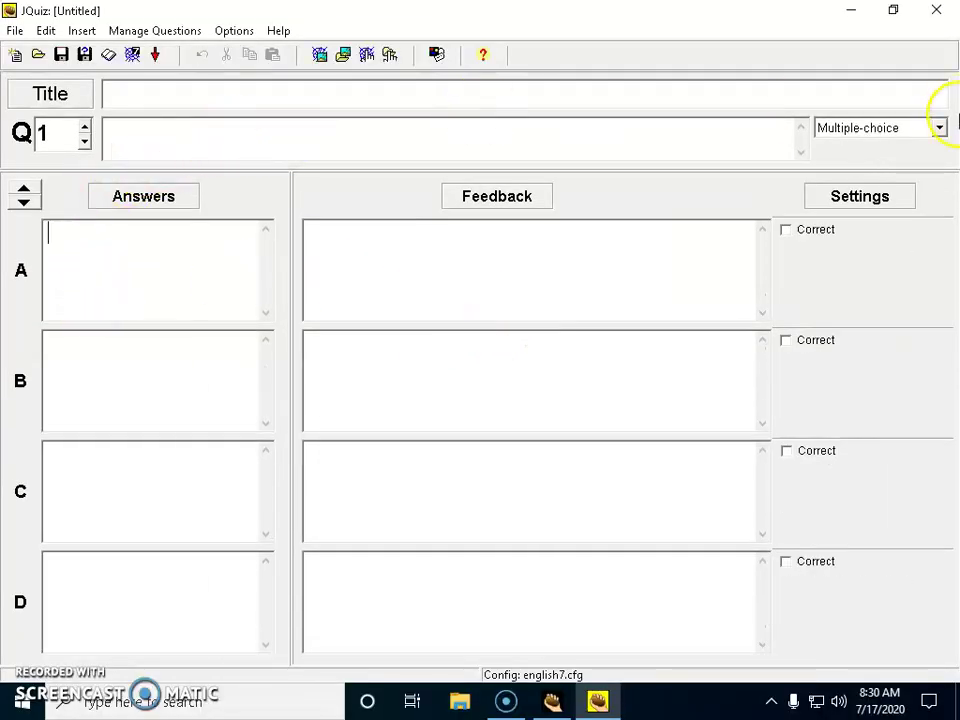
pyautogui.click(940, 131)
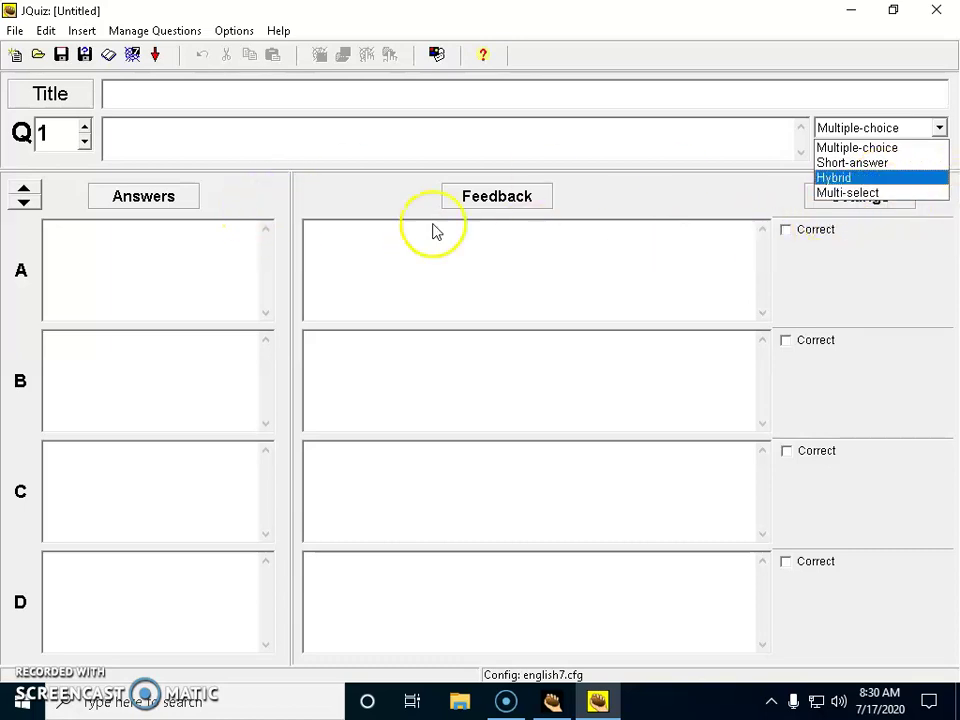
pyautogui.click(84, 133)
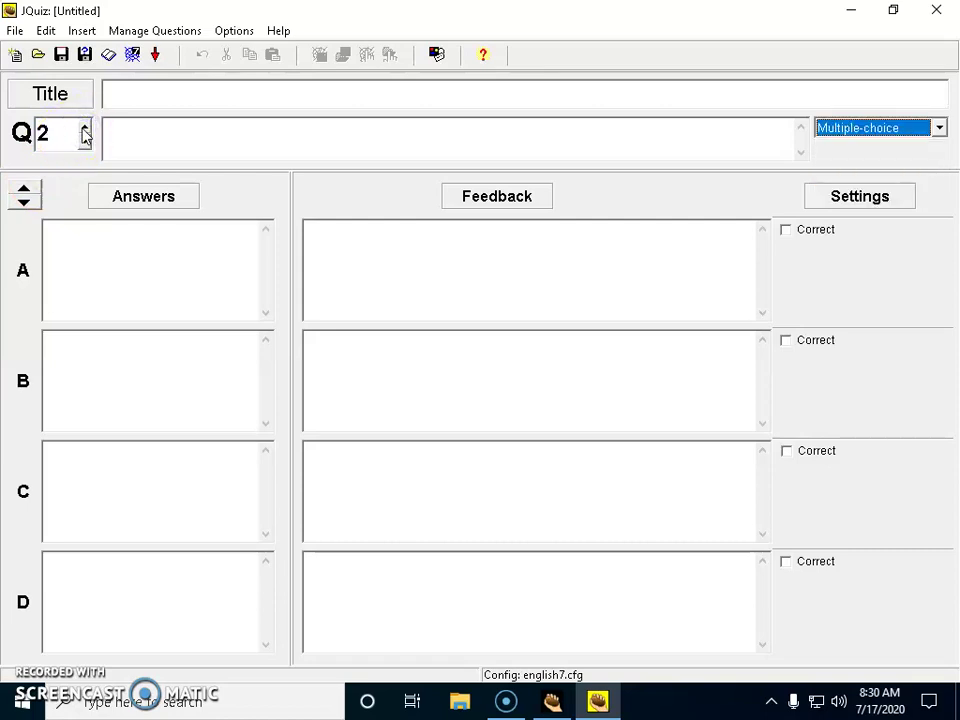
pyautogui.click(84, 141)
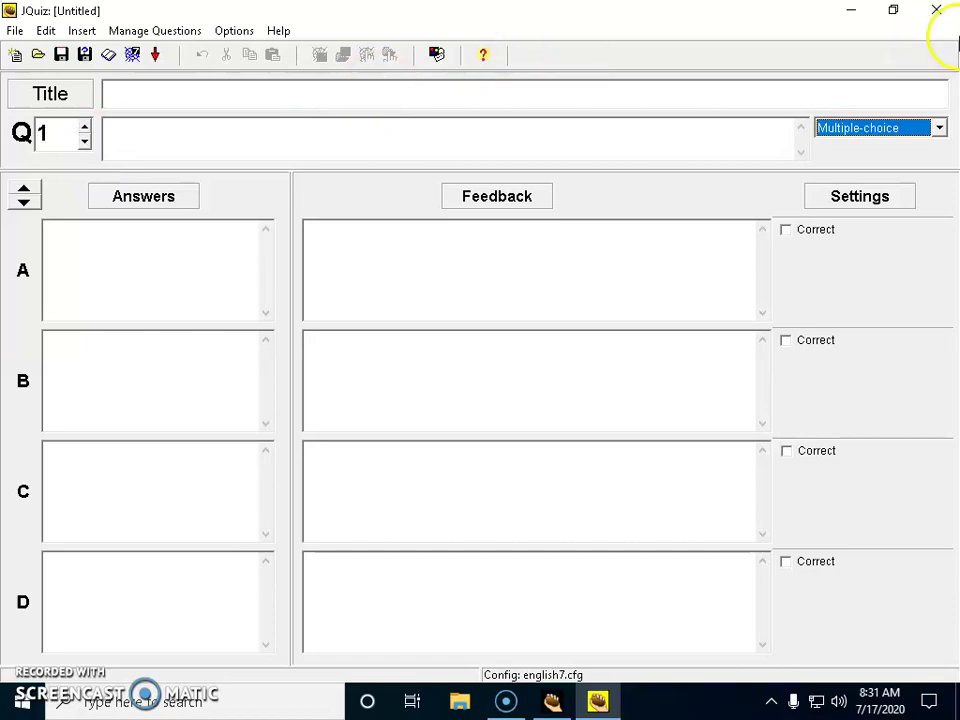
pyautogui.click(938, 12)
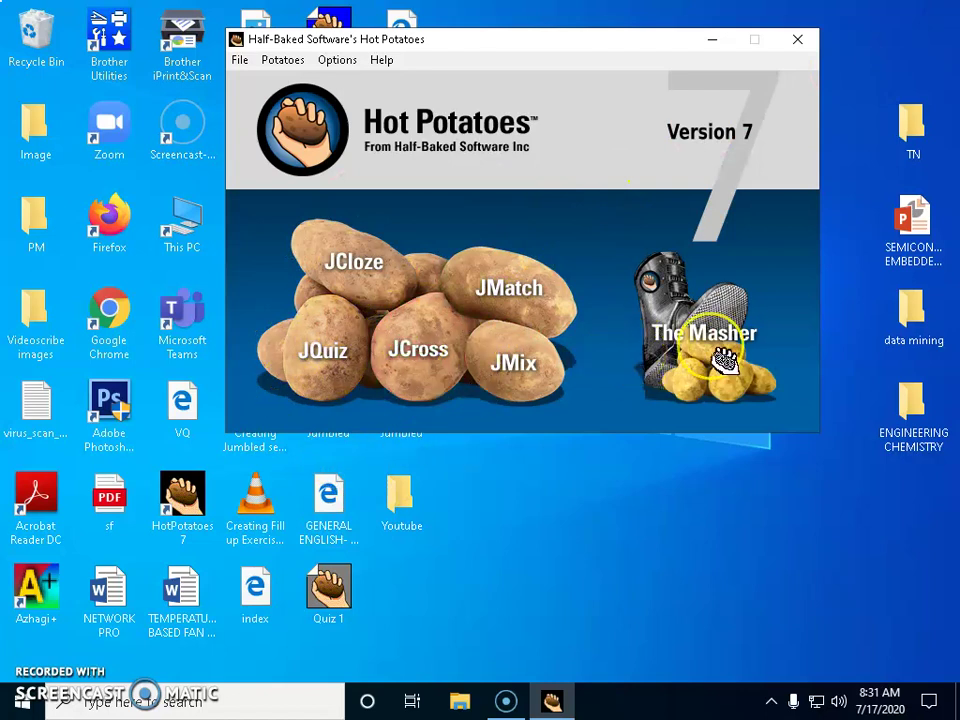
pyautogui.click(797, 39)
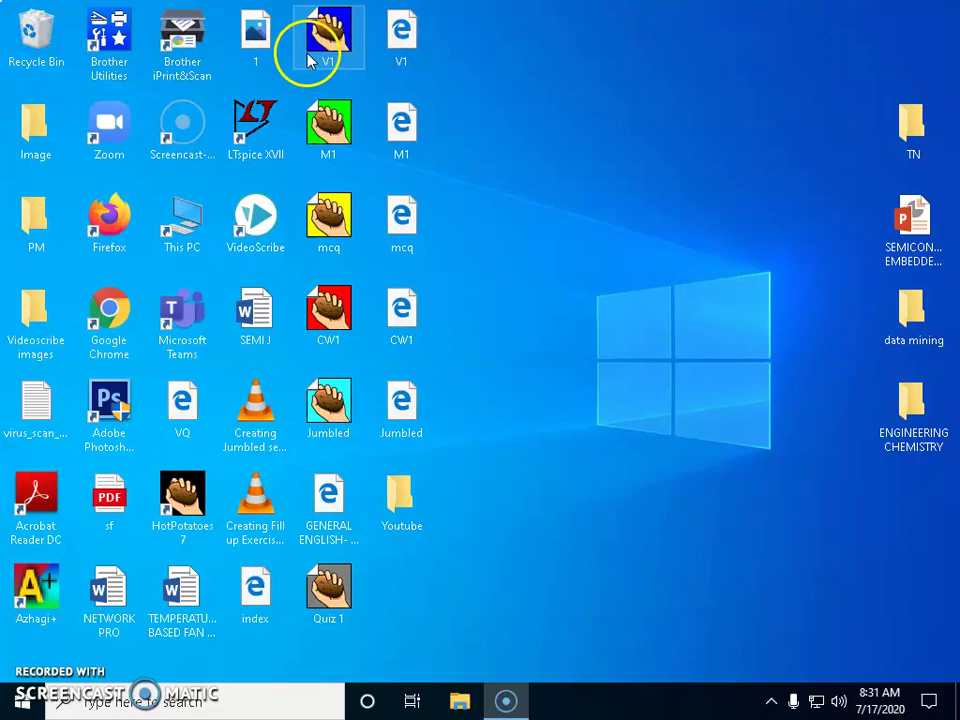
# Review V1.jcl in JCloze, close it, and open the exported V1.htm page.
pyautogui.doubleClick(333, 37)
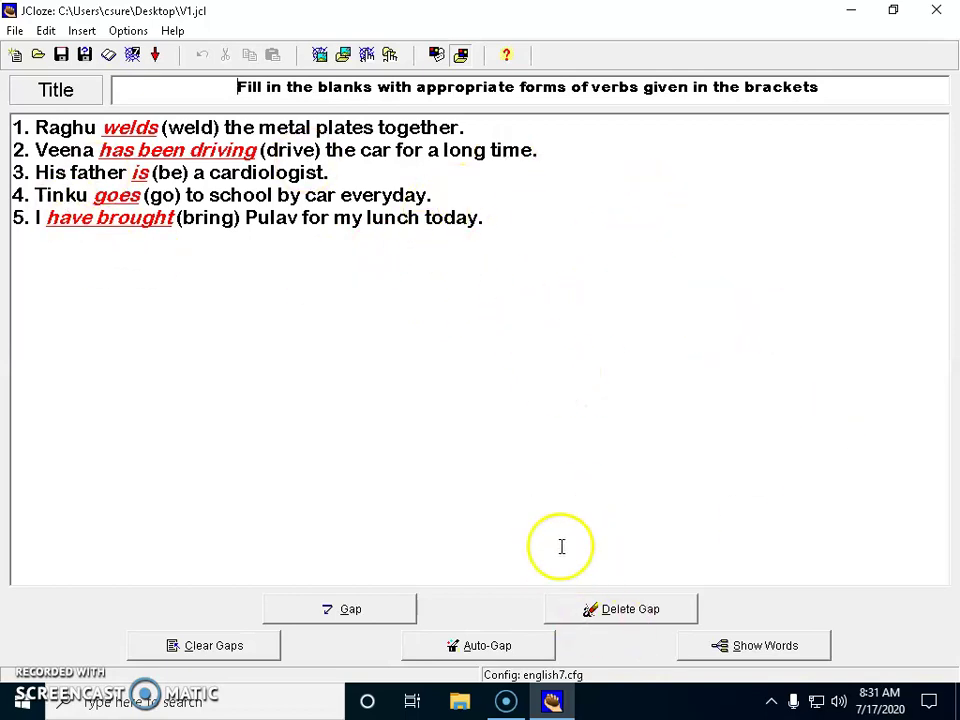
pyautogui.click(948, 14)
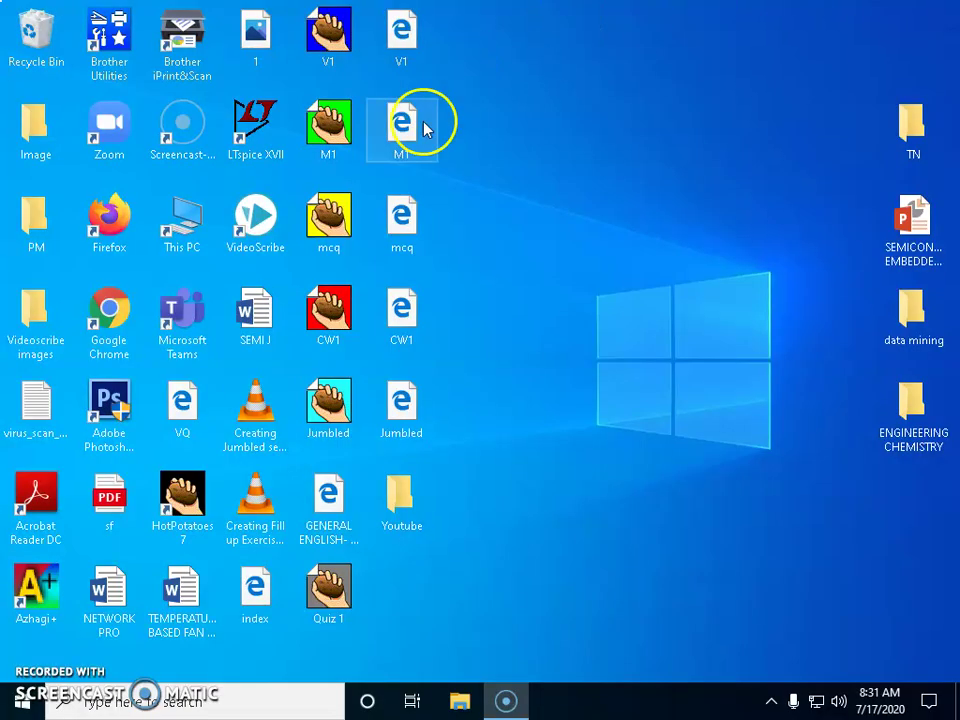
pyautogui.doubleClick(418, 48)
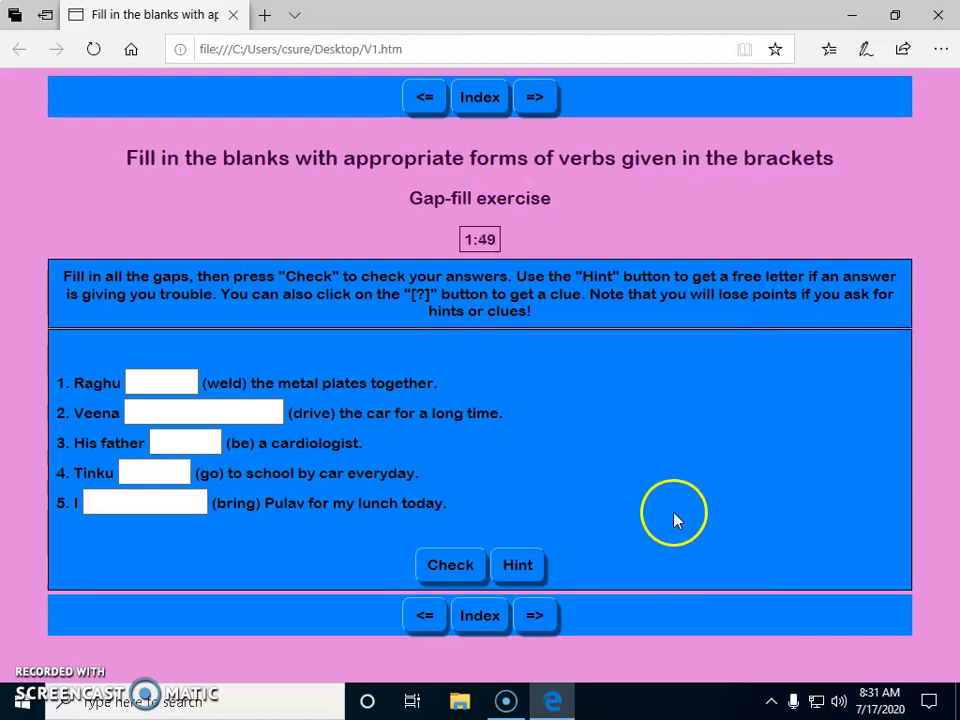
# Fill blanks 2 and 3 with 'has been driving' and 'is', check for 40%, then close Edge.
pyautogui.click(212, 410)
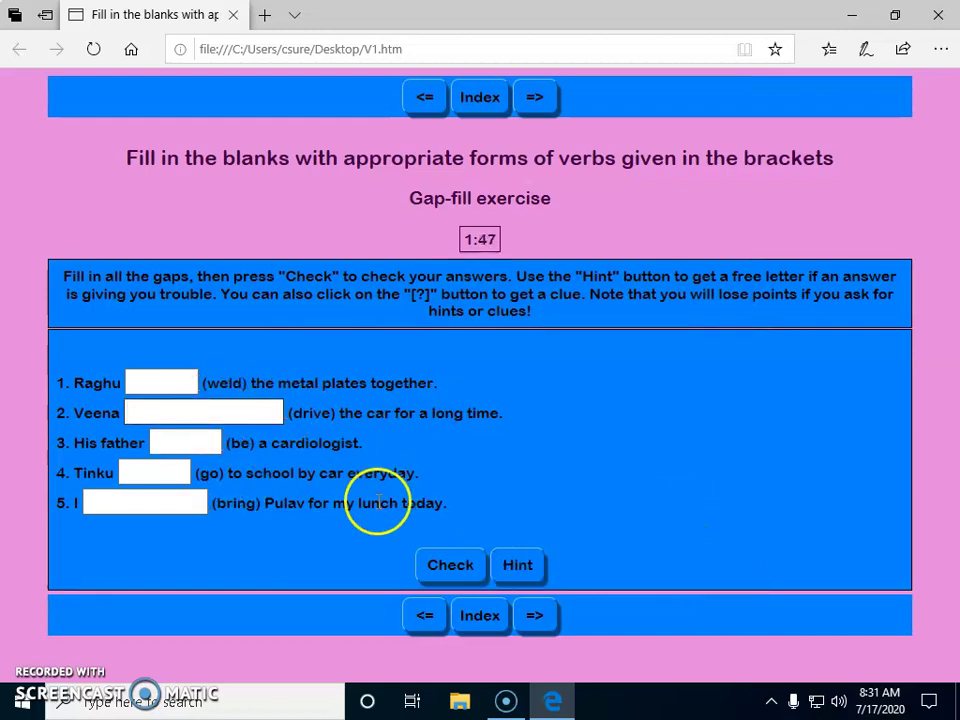
pyautogui.write('has been driv')
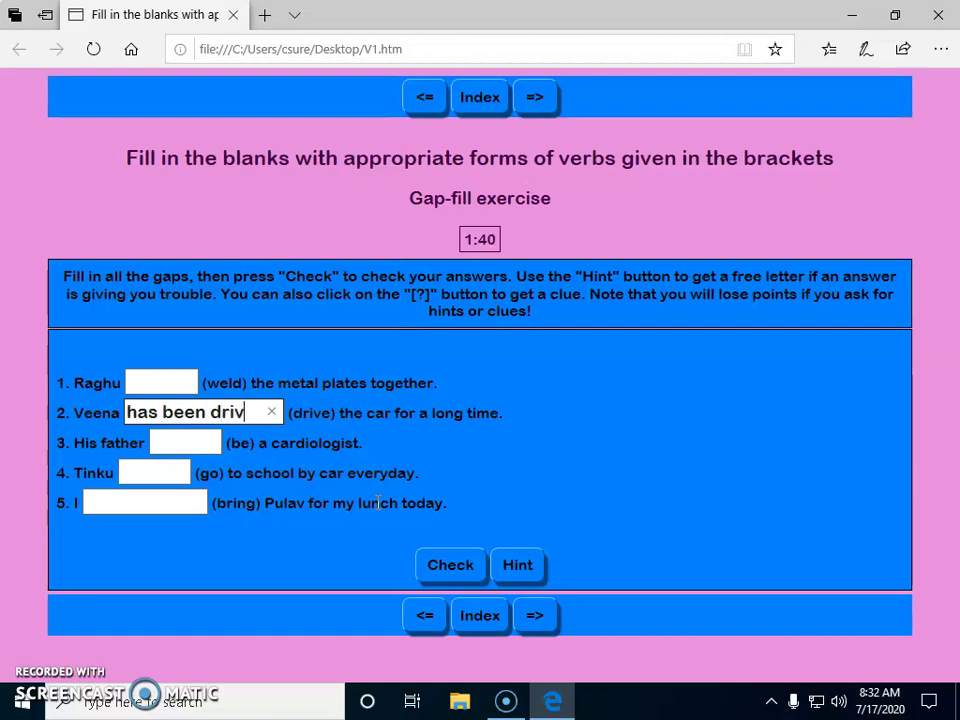
pyautogui.click(216, 442)
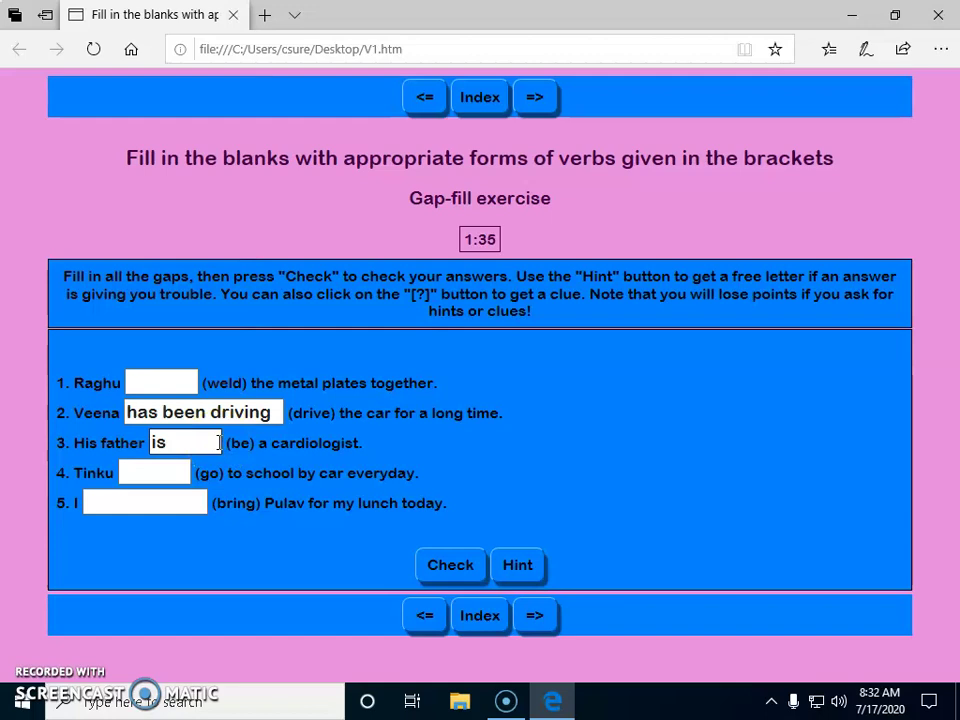
pyautogui.click(462, 566)
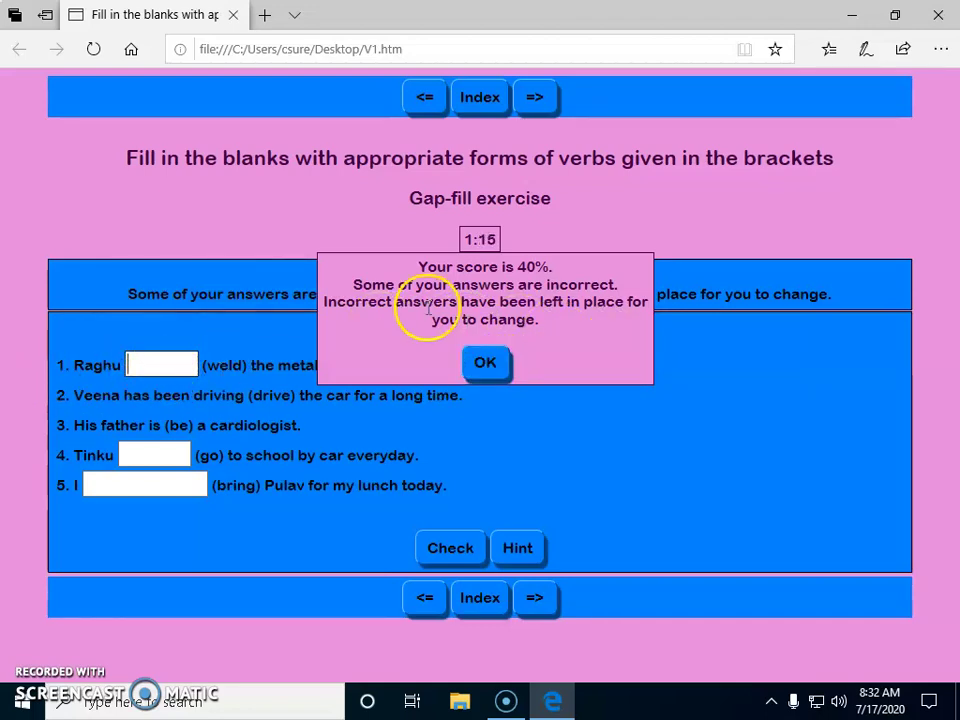
pyautogui.click(486, 362)
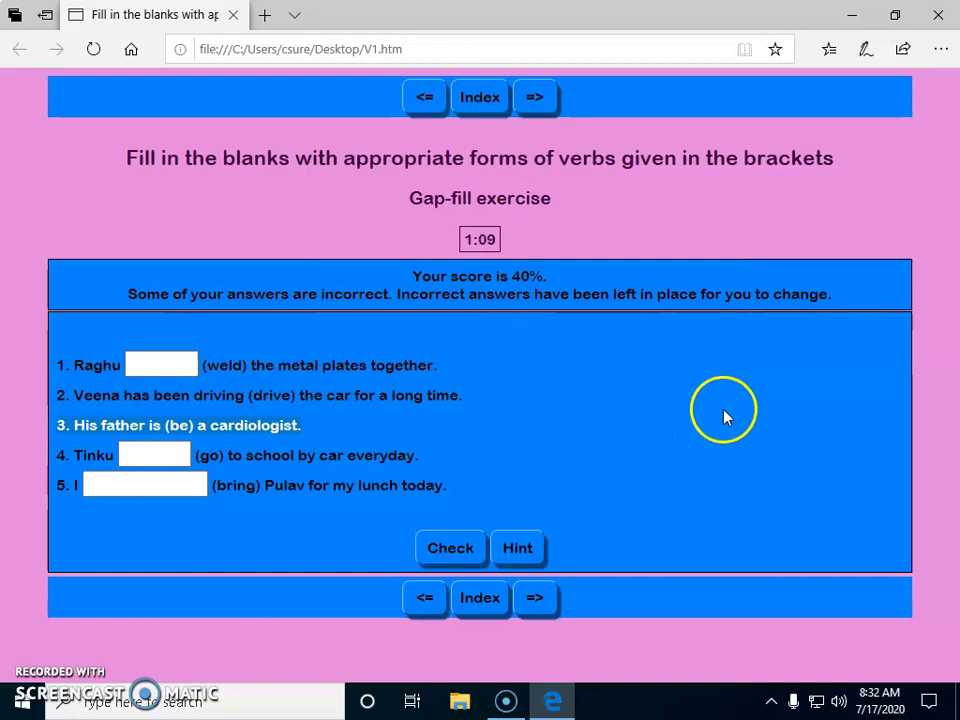
pyautogui.click(940, 15)
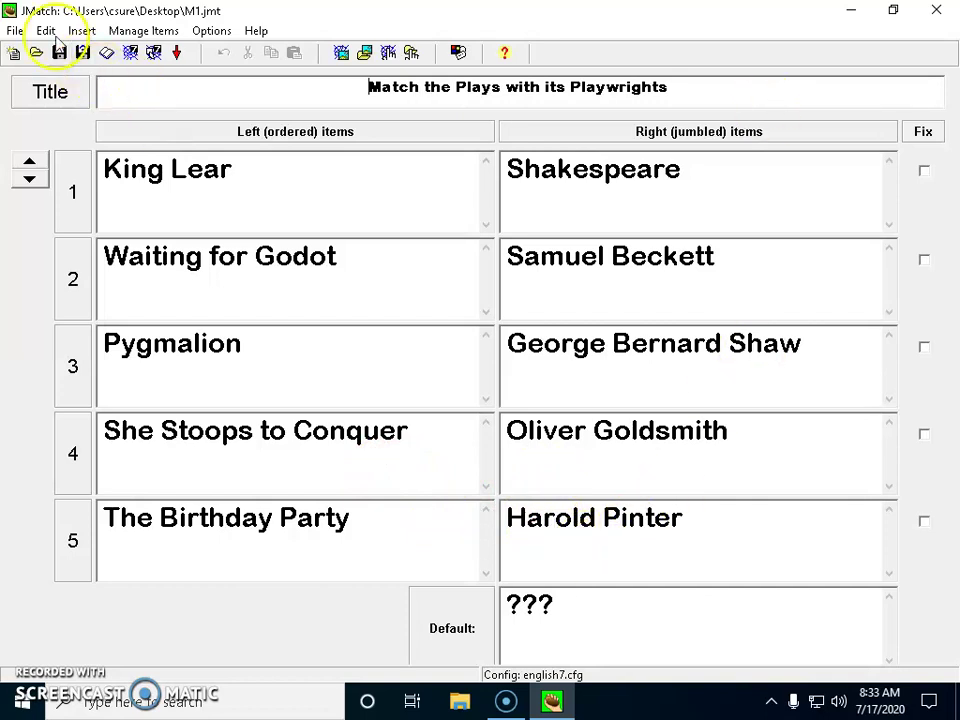
pyautogui.click(15, 31)
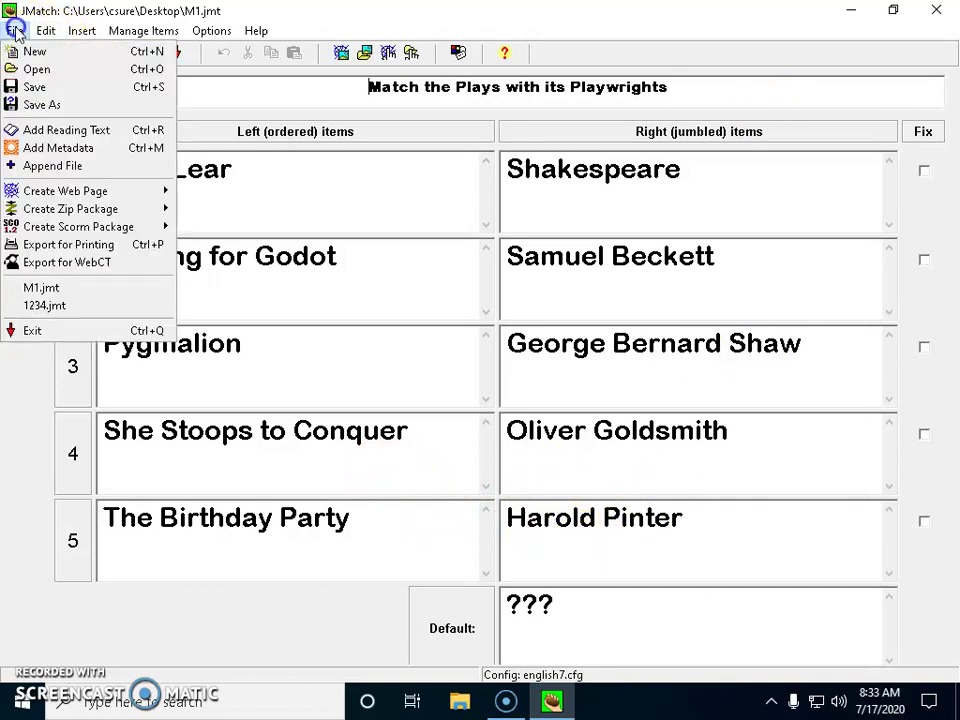
pyautogui.click(30, 104)
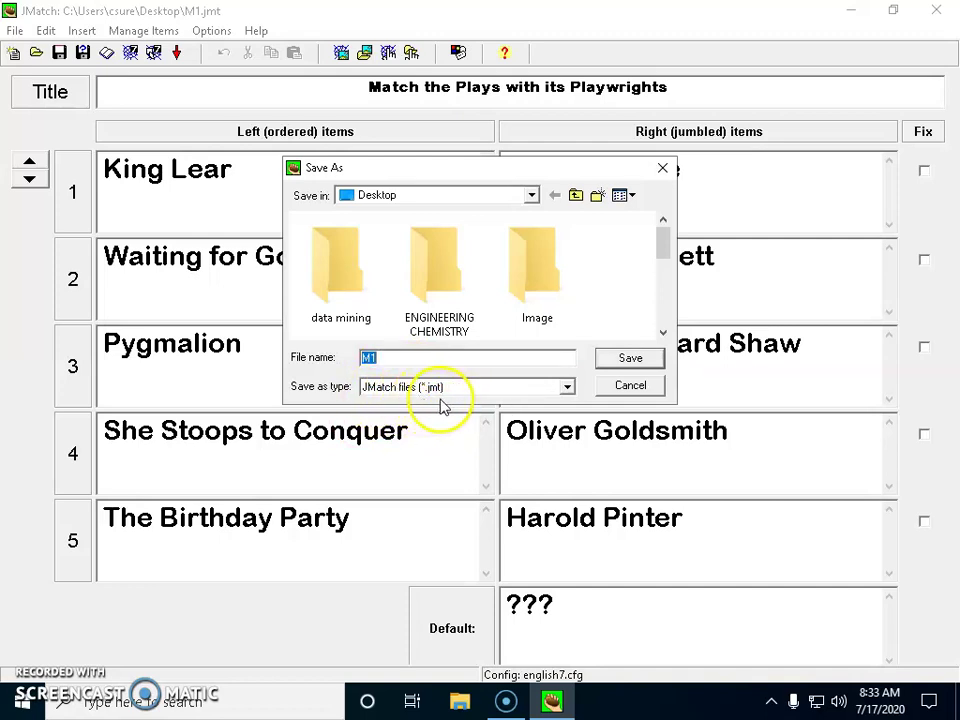
pyautogui.click(624, 364)
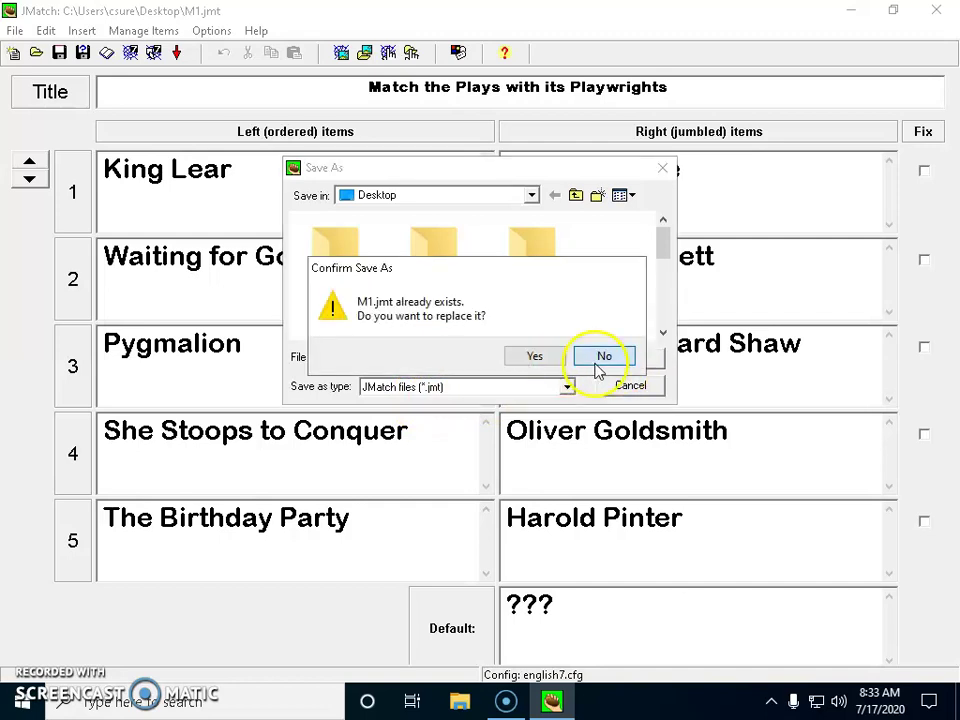
pyautogui.click(598, 366)
pyautogui.click(665, 168)
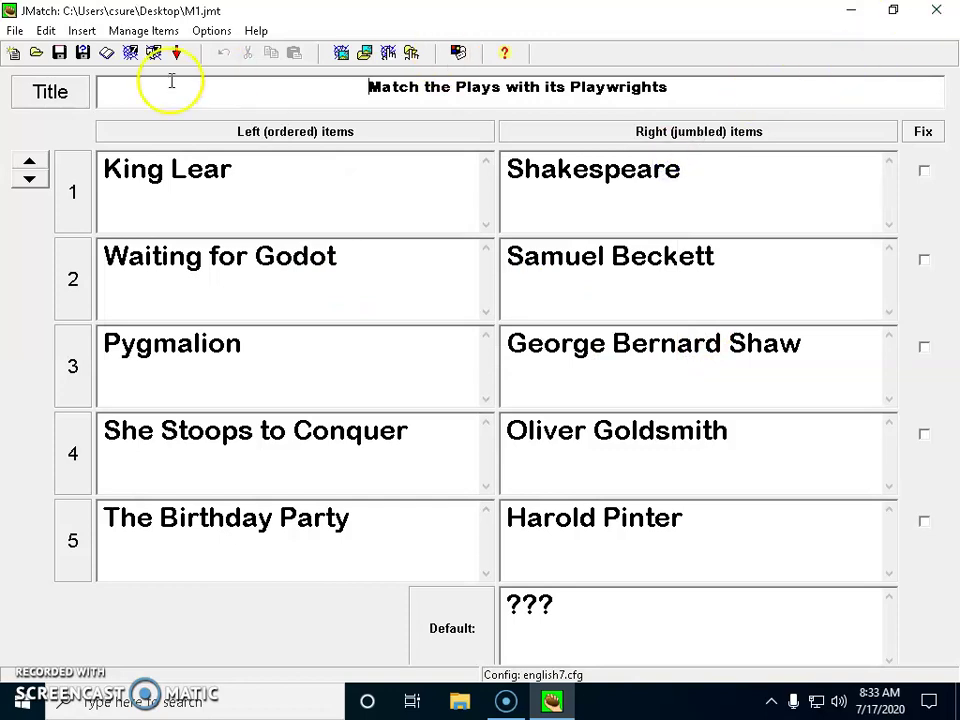
pyautogui.click(130, 53)
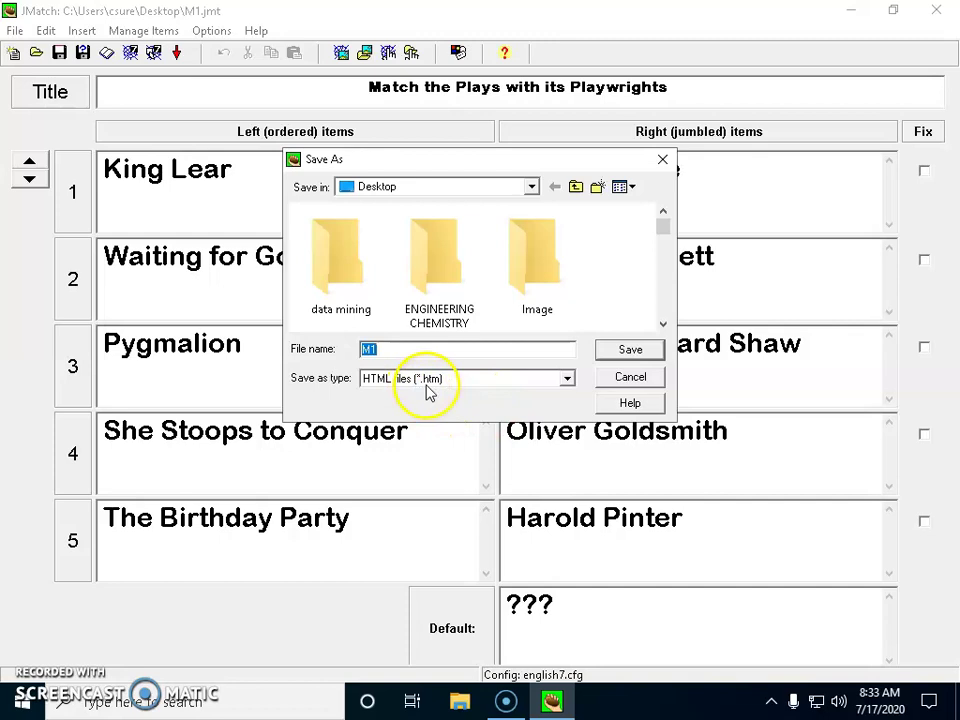
pyautogui.click(652, 352)
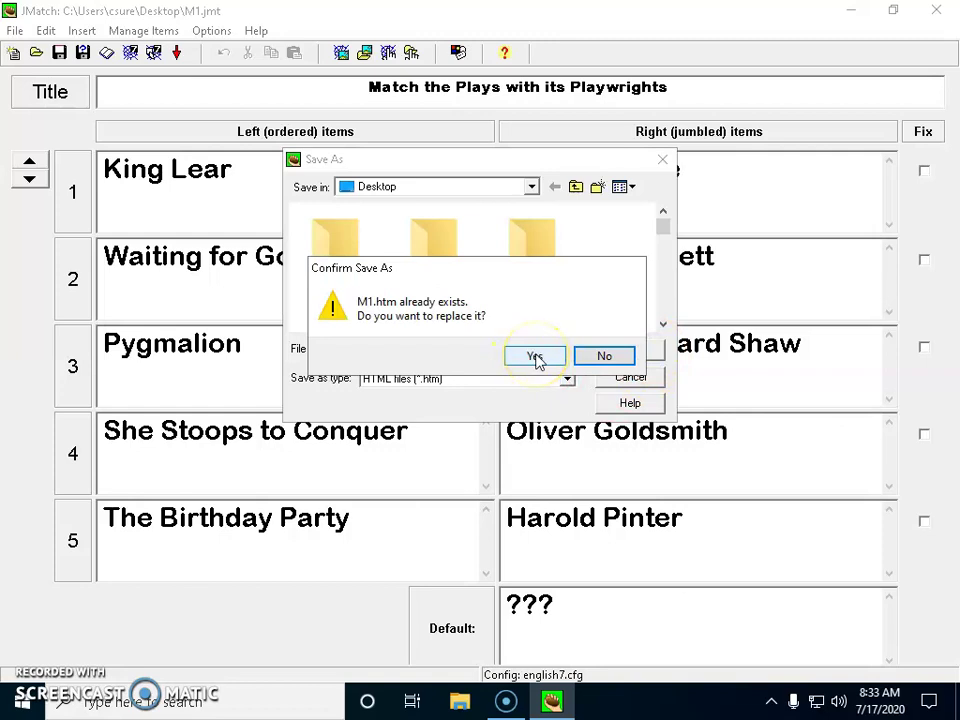
pyautogui.click(601, 358)
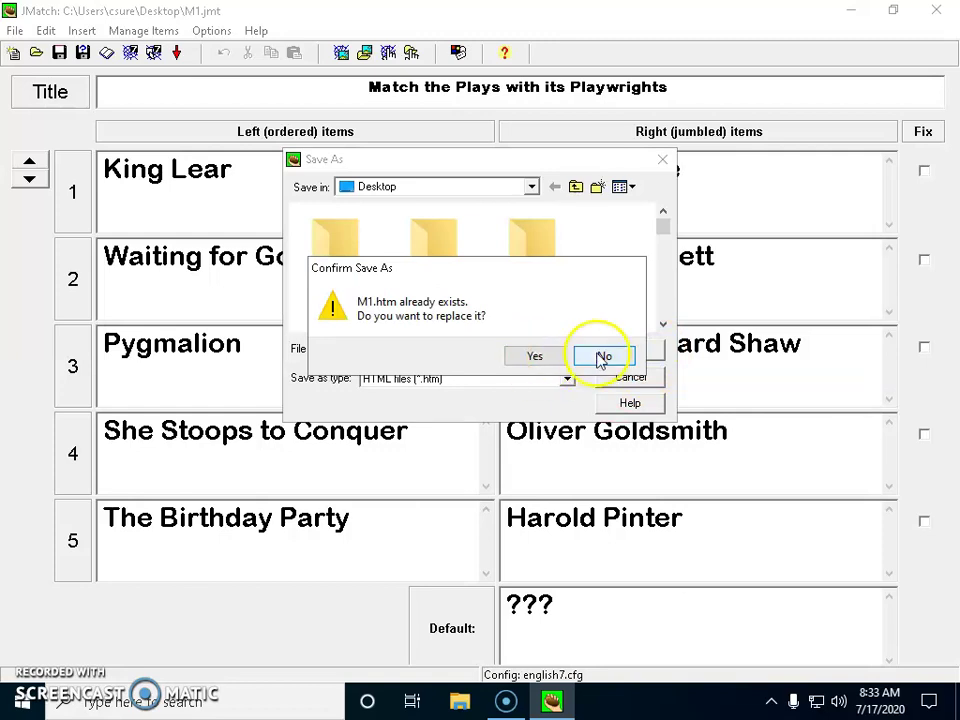
pyautogui.click(662, 160)
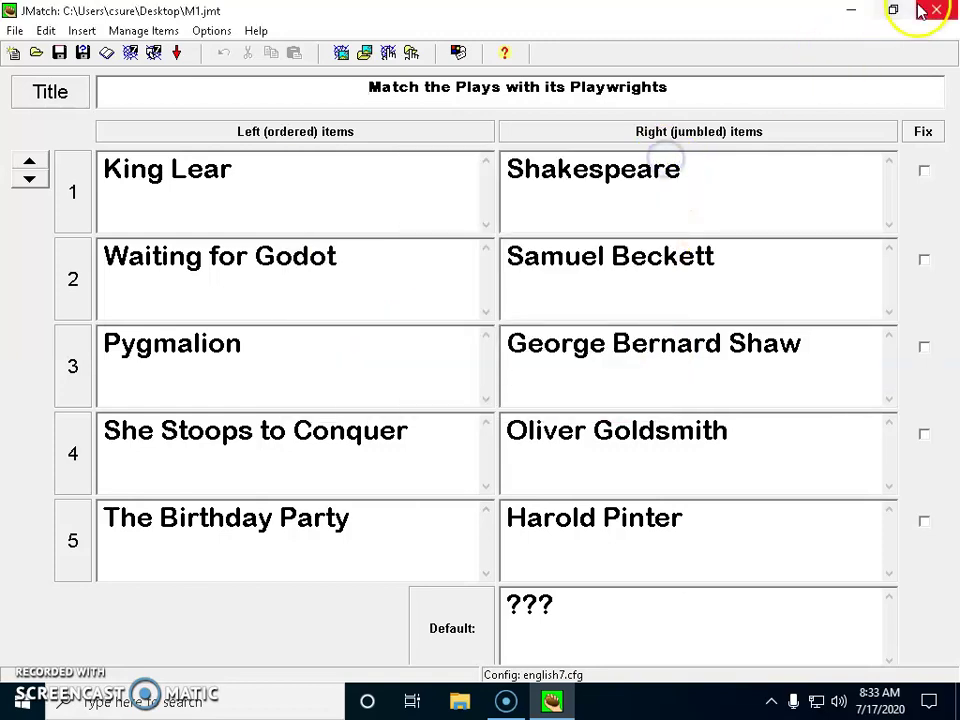
# Open M1.htm and match Shakespeare, Beckett, Shaw, Goldsmith and Pinter to their five plays.
pyautogui.click(933, 10)
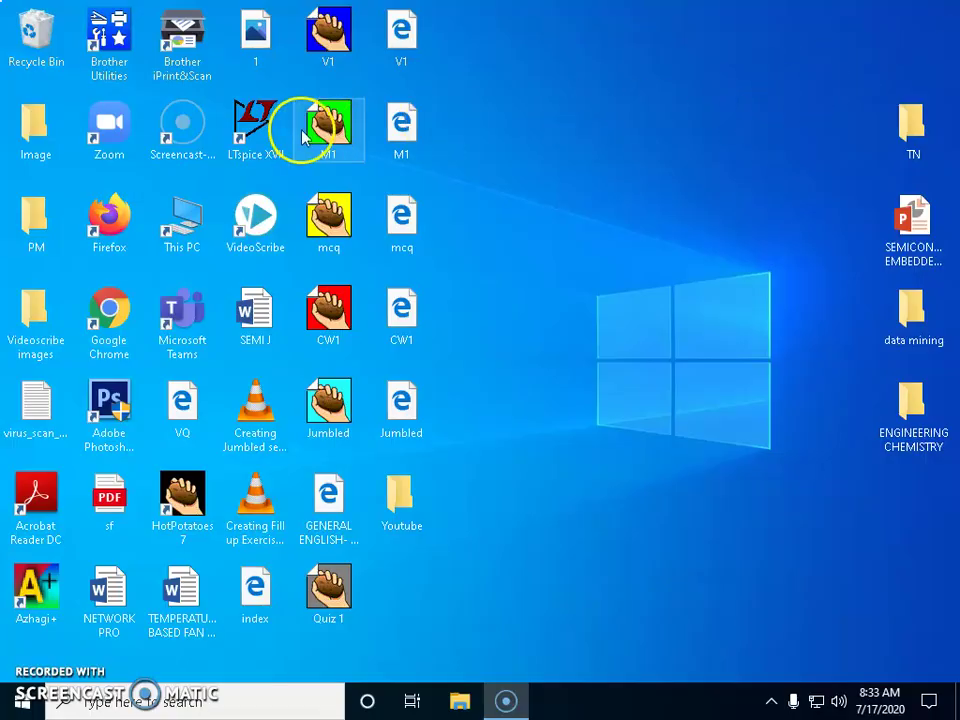
pyautogui.doubleClick(408, 124)
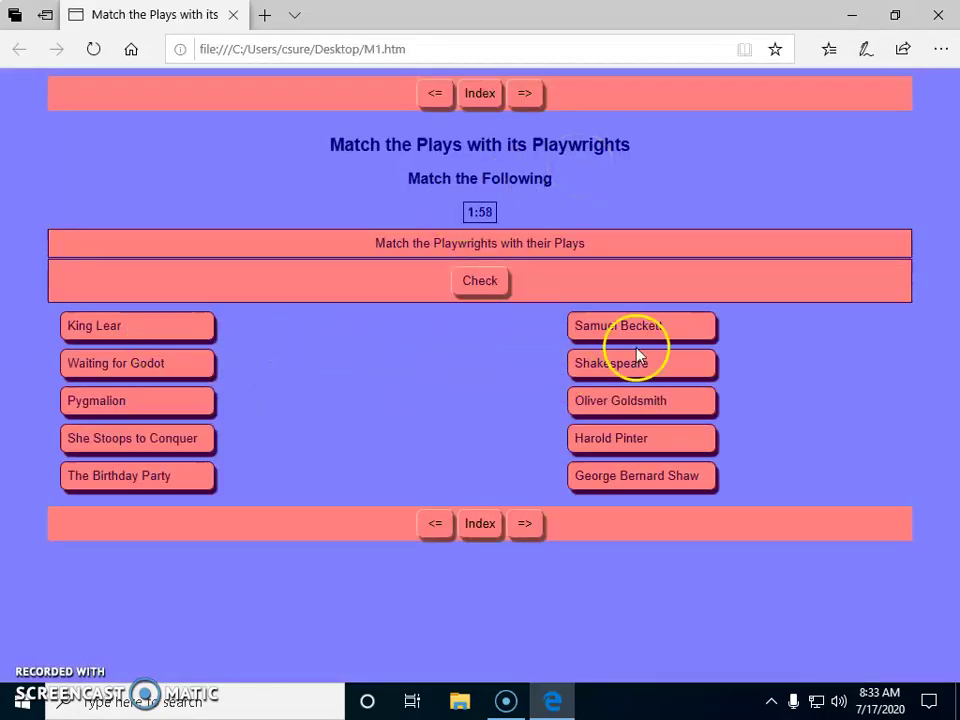
pyautogui.moveTo(647, 372); pyautogui.dragTo(641, 372)
pyautogui.moveTo(530, 366); pyautogui.dragTo(200, 335)
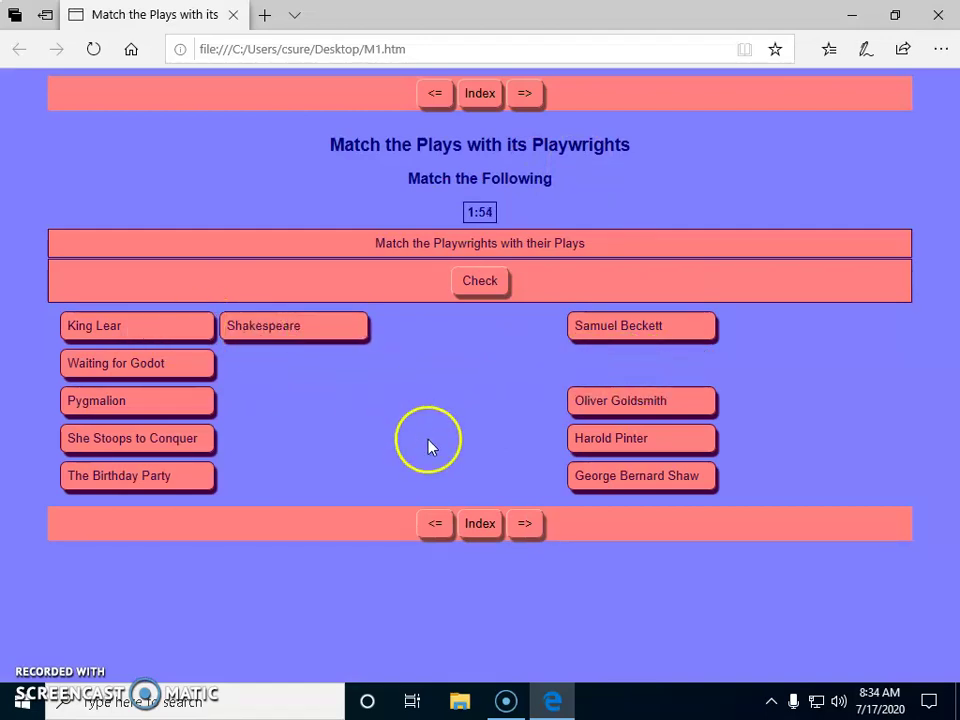
pyautogui.moveTo(614, 333); pyautogui.dragTo(232, 368)
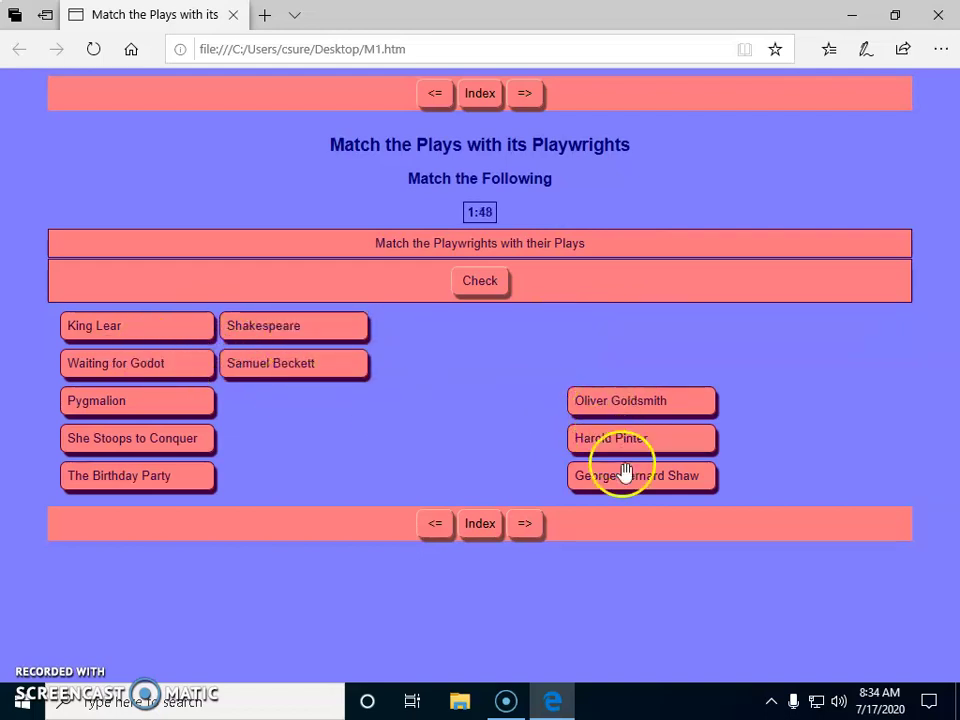
pyautogui.moveTo(647, 486); pyautogui.dragTo(268, 422)
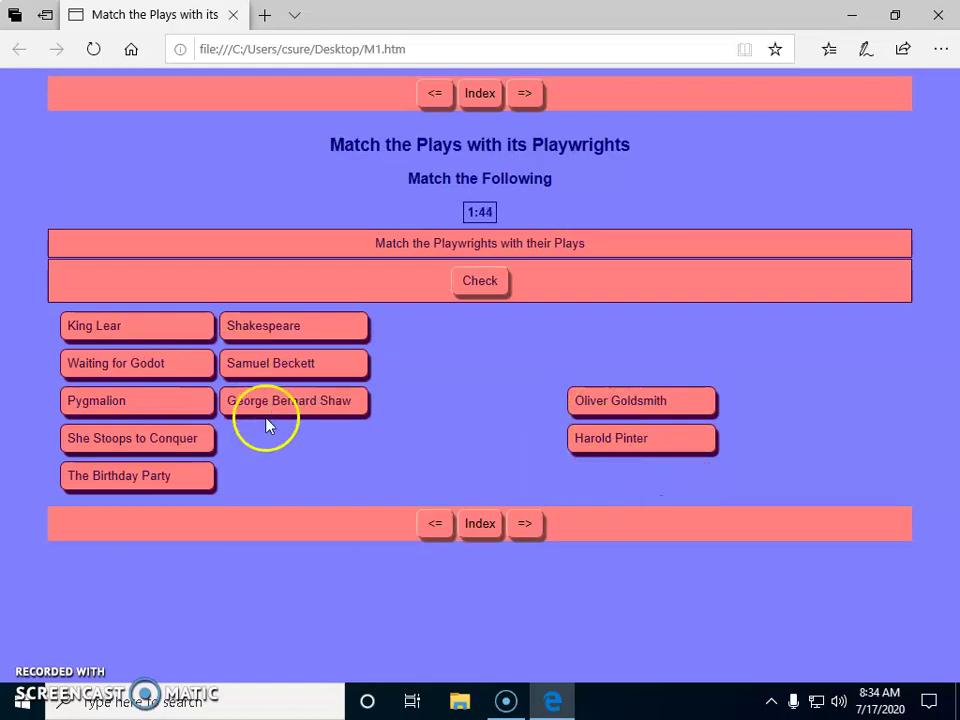
pyautogui.moveTo(675, 399); pyautogui.dragTo(316, 435)
pyautogui.moveTo(621, 438); pyautogui.dragTo(255, 482)
# Check the completed matches for a 100% score and dismiss the result.
pyautogui.click(493, 285)
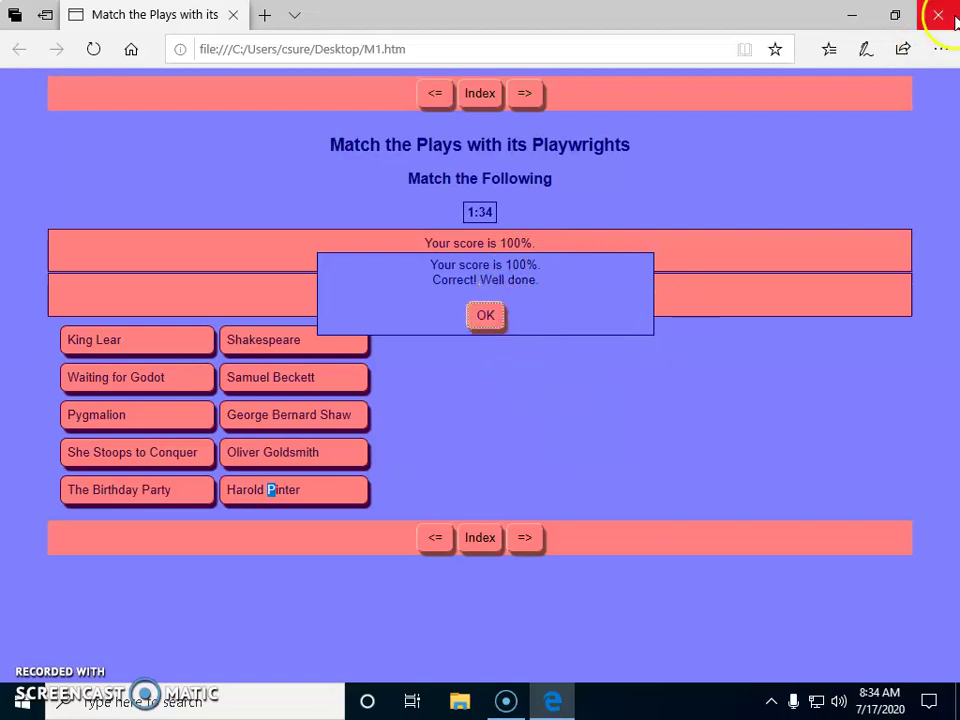
pyautogui.click(487, 316)
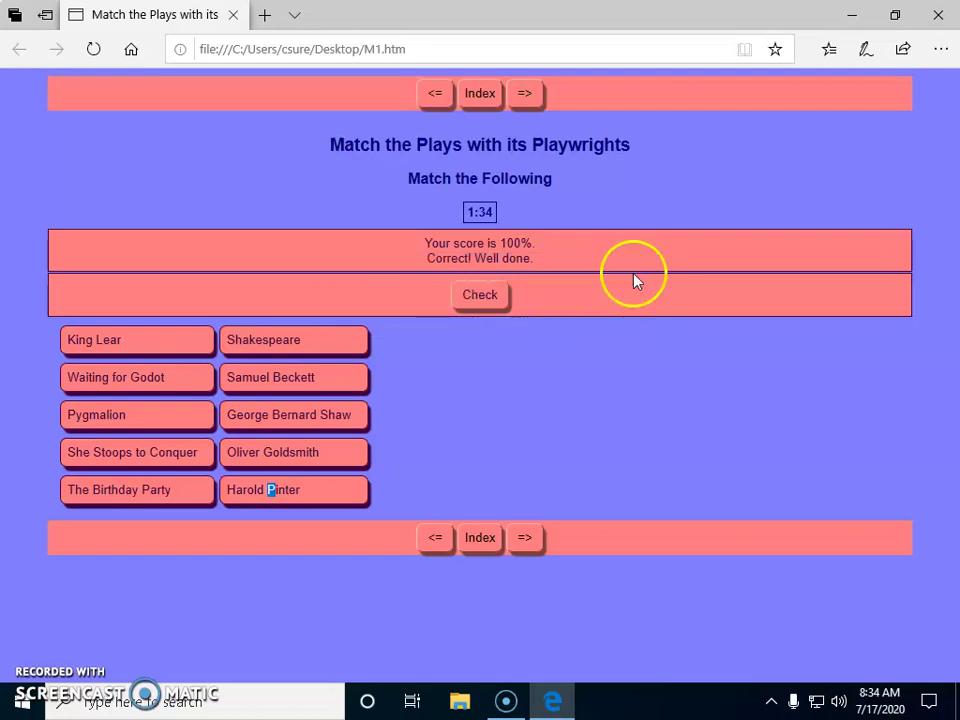
pyautogui.click(901, 53)
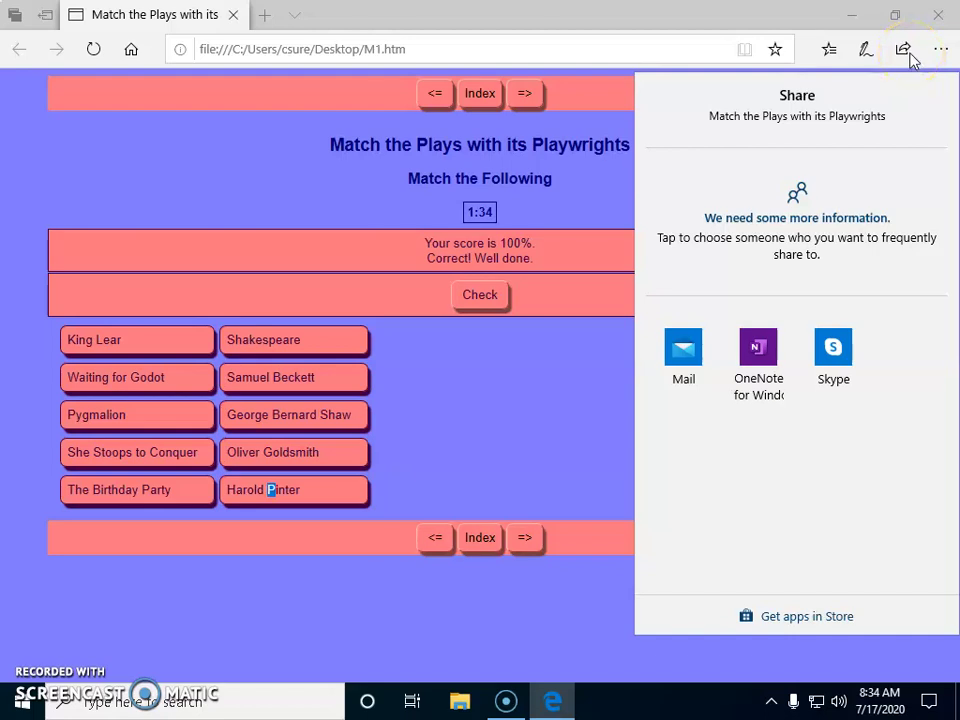
# Start mailing M1.htm as an attachment, discard the Mail draft, and close Edge.
pyautogui.click(929, 116)
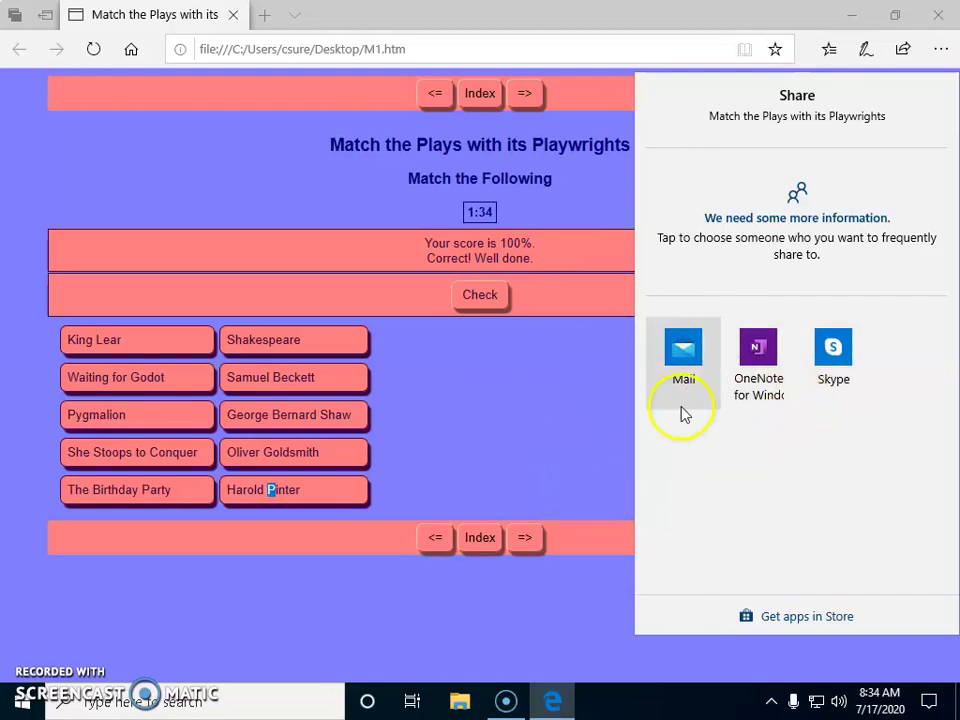
pyautogui.click(676, 372)
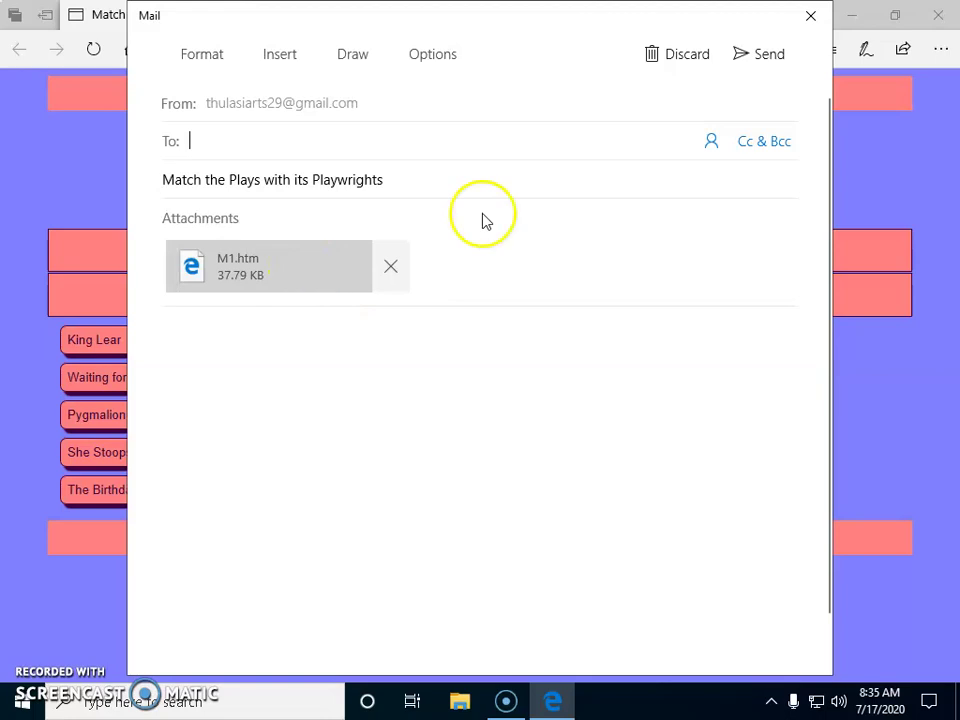
pyautogui.click(810, 16)
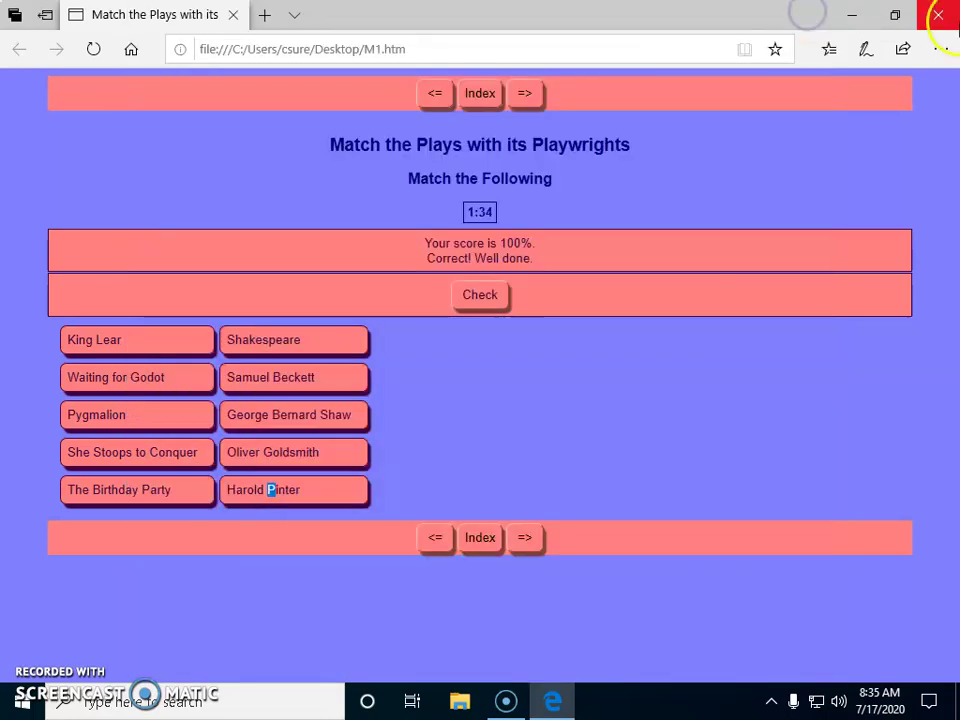
pyautogui.click(942, 16)
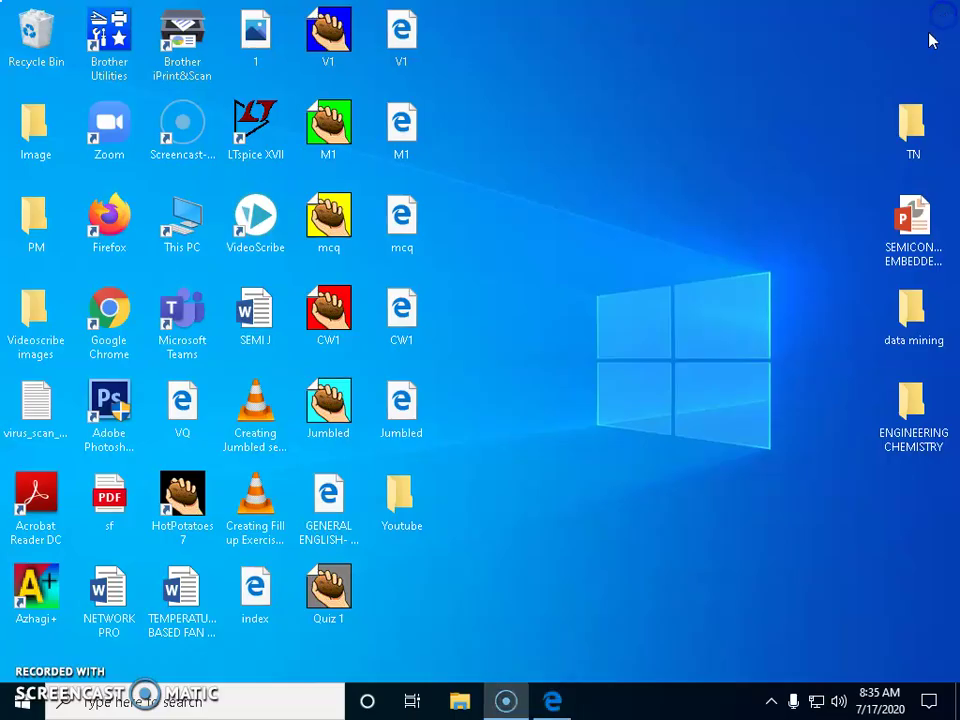
# Open mcq.jqz from the desktop in JQuiz, showing the 'Of Grammatology' translator question.
pyautogui.doubleClick(343, 221)
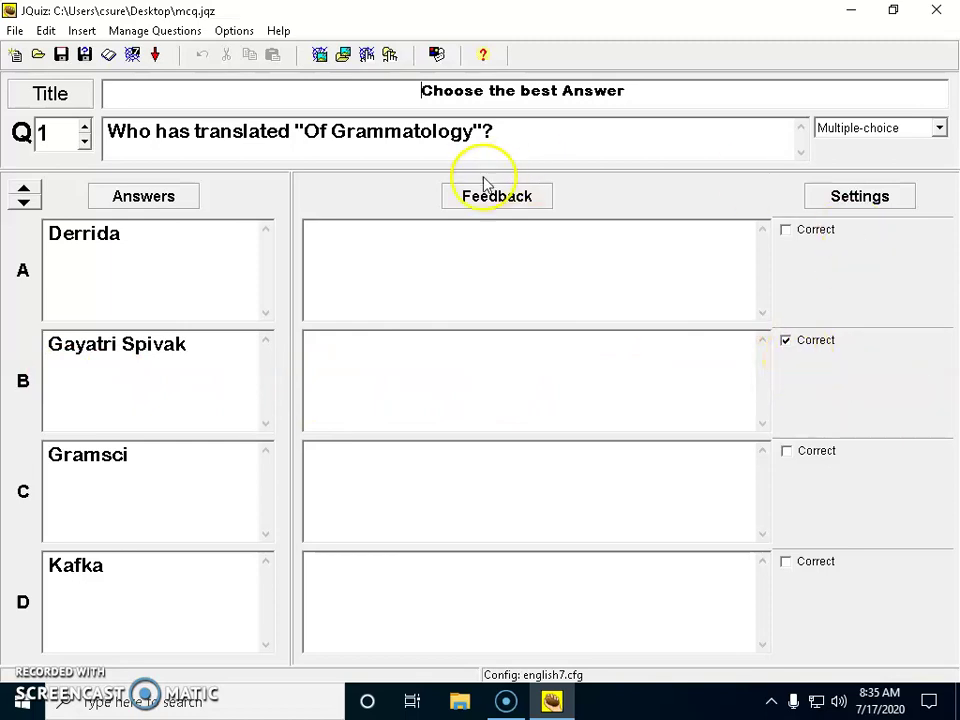
# Go to question 2, the abstract noun question with Happiness marked correct.
pyautogui.click(85, 128)
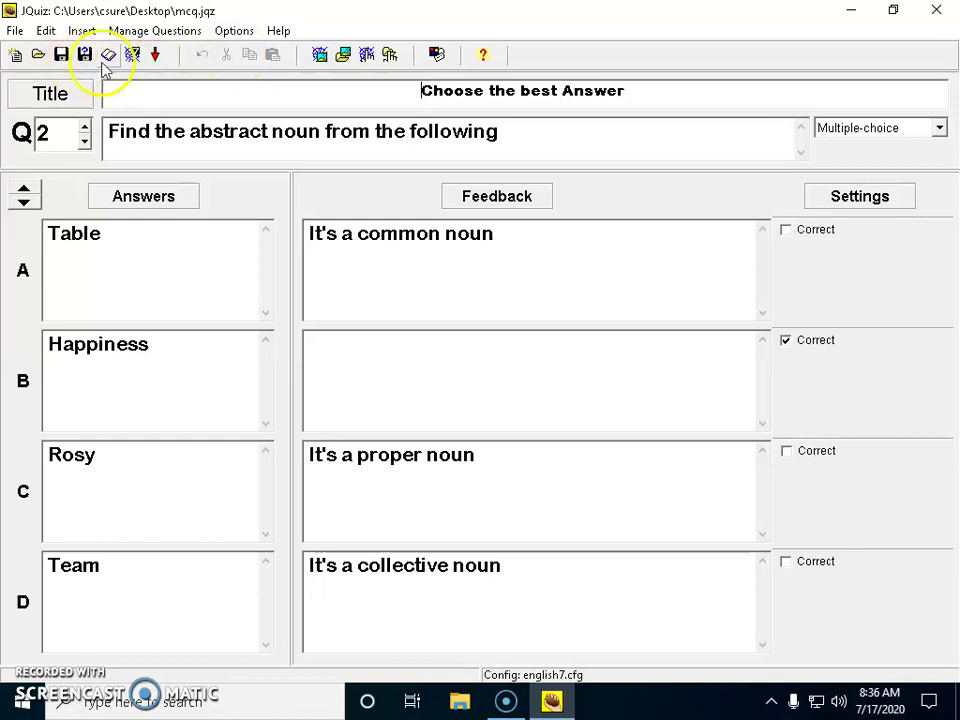
pyautogui.click(16, 31)
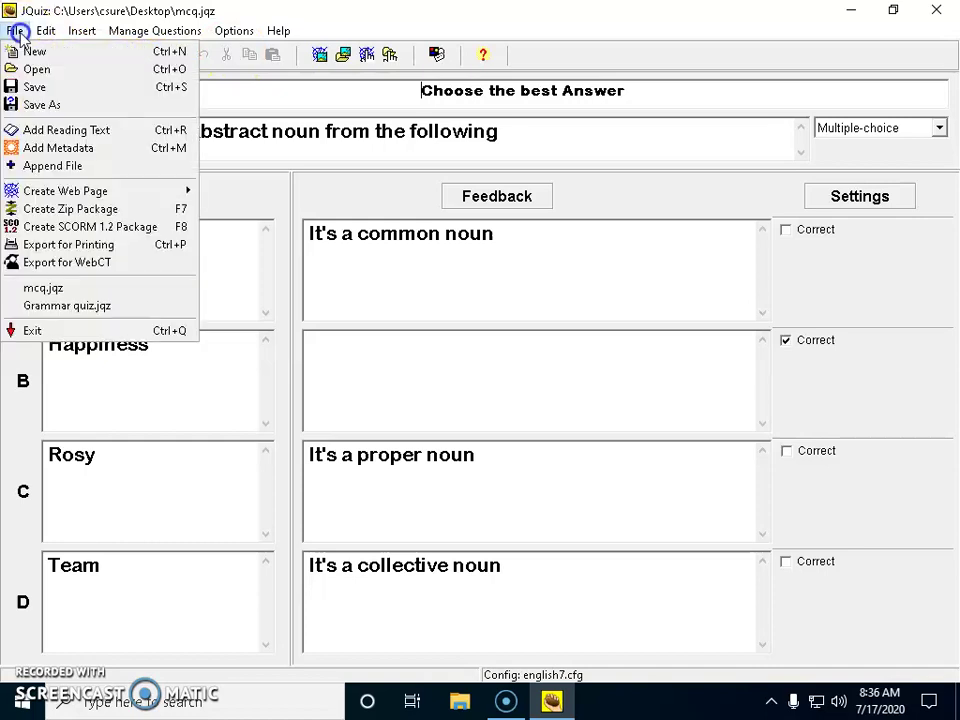
# Start saving the quiz and exporting it as a web page, cancelling both save windows.
pyautogui.click(32, 108)
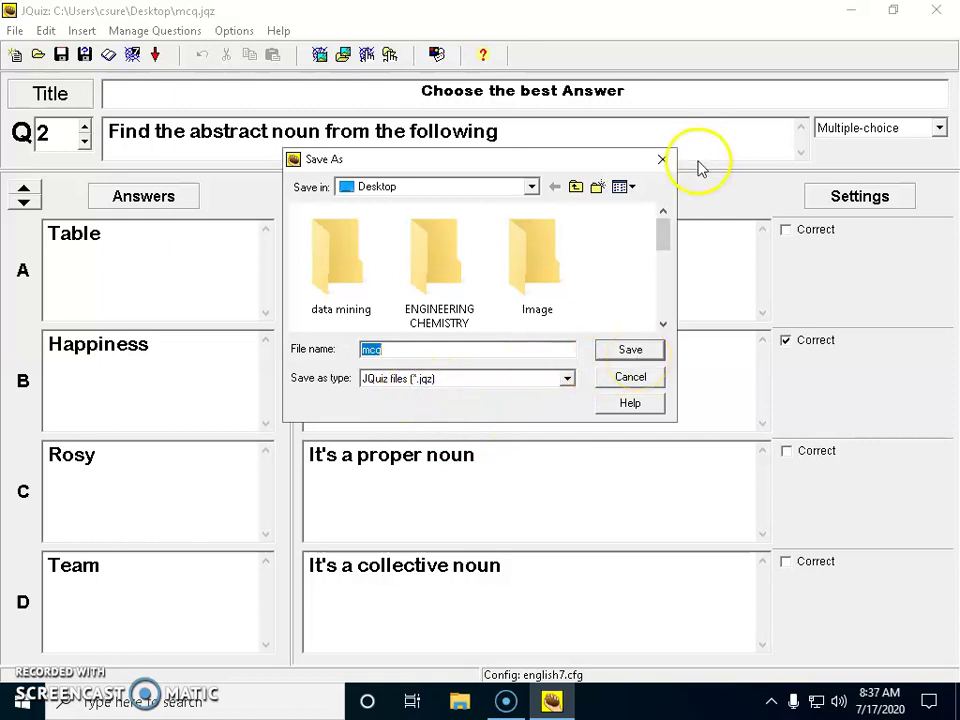
pyautogui.click(666, 162)
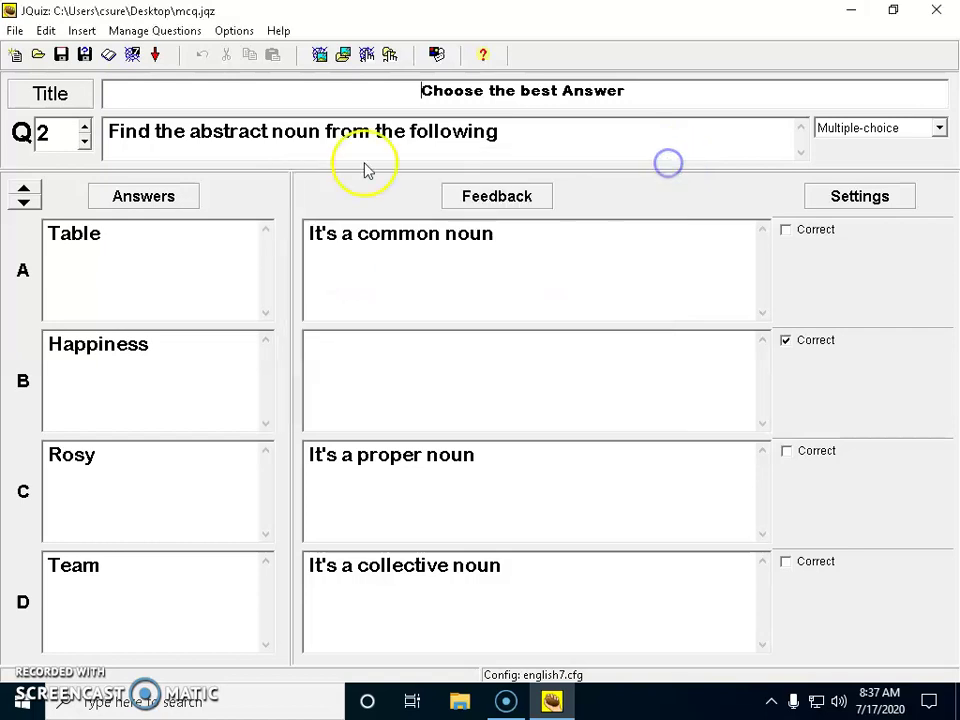
pyautogui.click(135, 56)
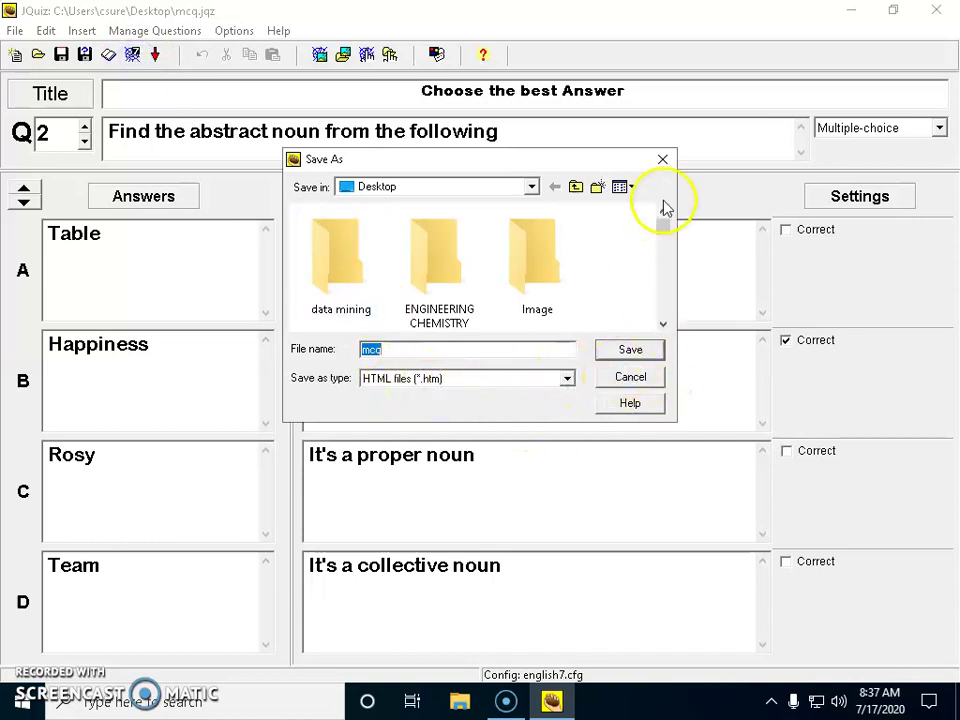
pyautogui.click(664, 160)
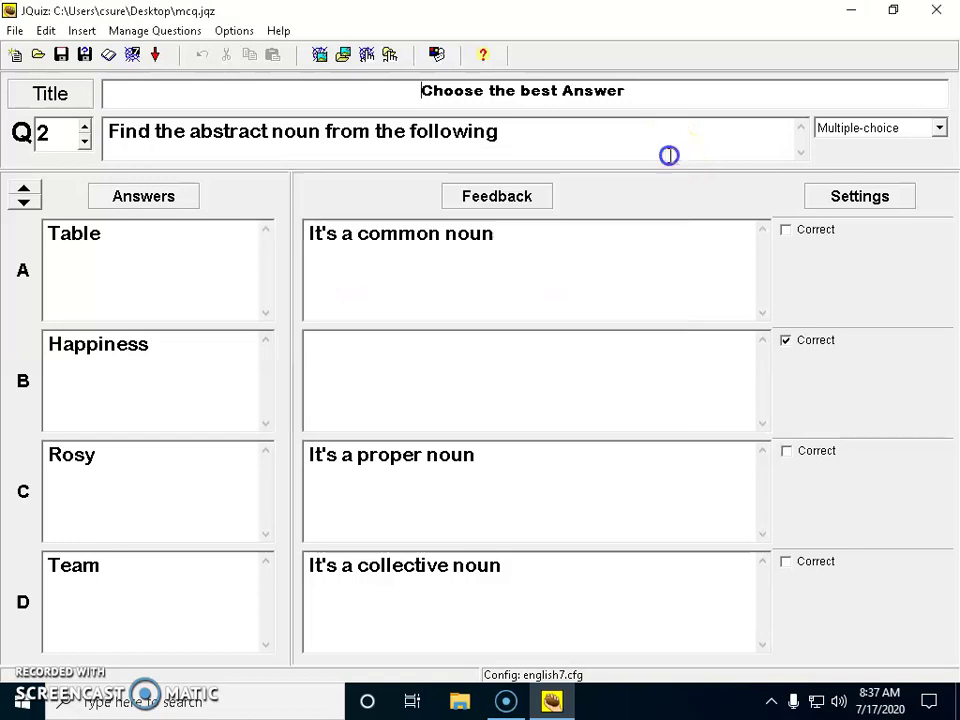
pyautogui.click(236, 31)
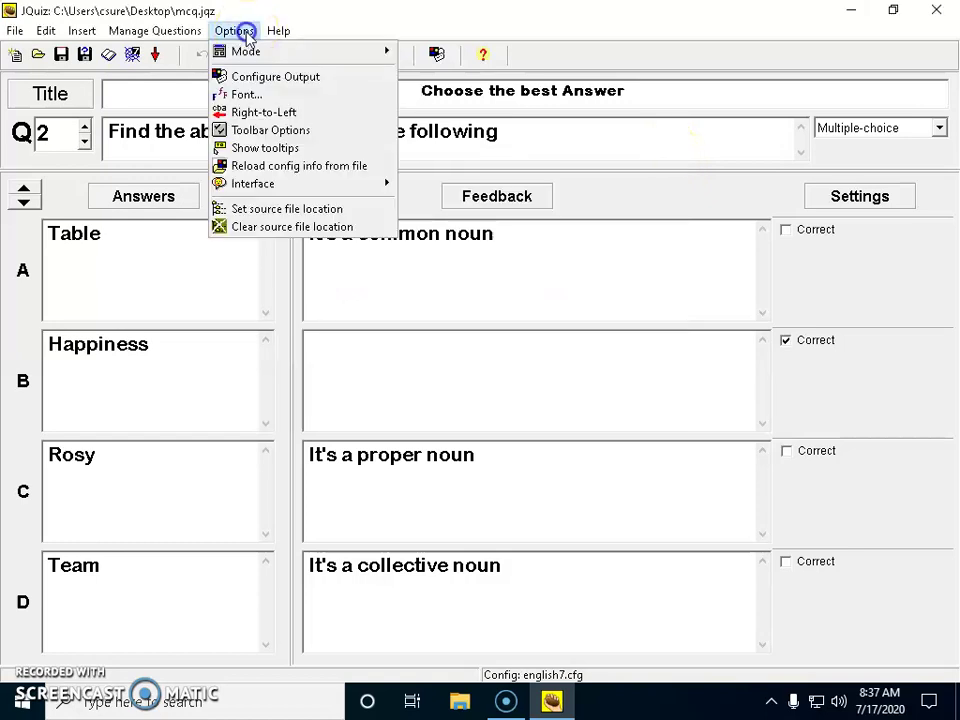
# Open Configure Output and view the Prompts/Feedback, Buttons and Appearance pages in turn.
pyautogui.click(258, 78)
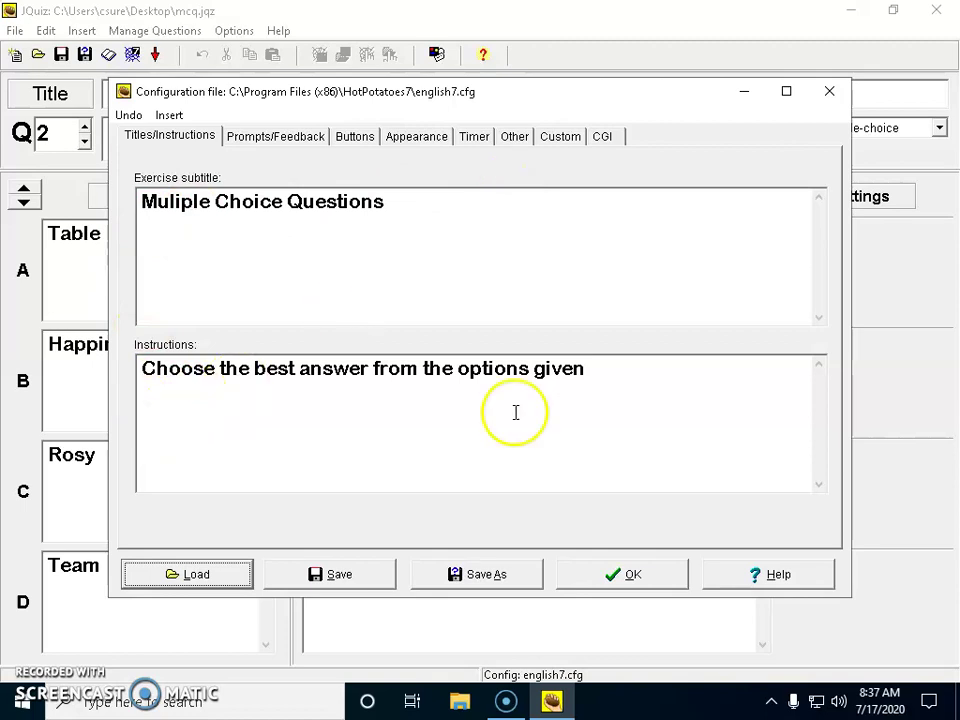
pyautogui.click(320, 138)
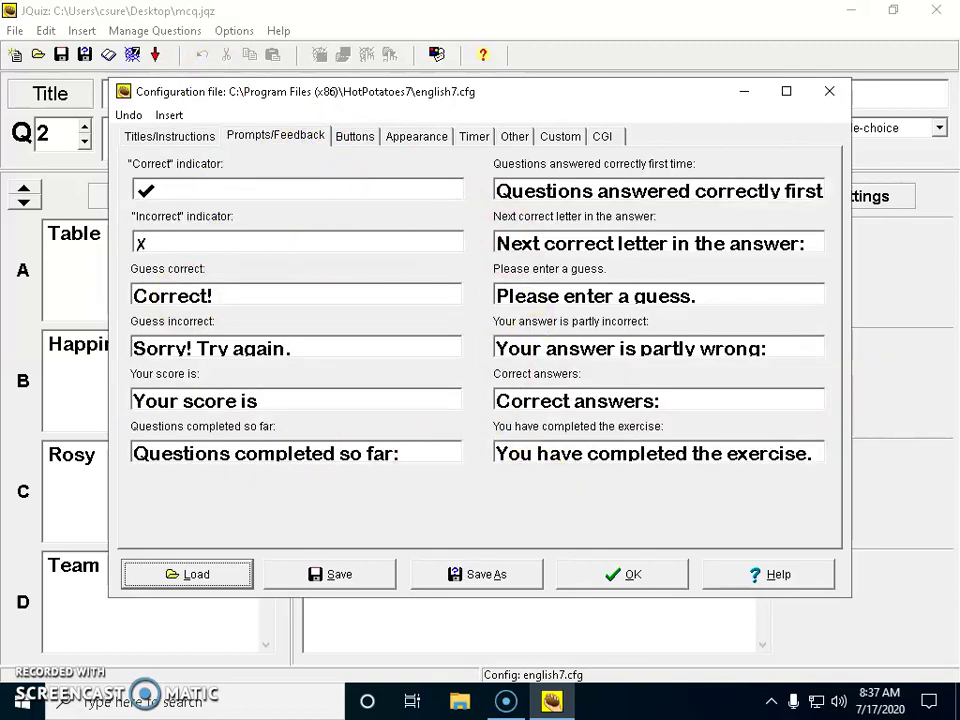
pyautogui.click(366, 138)
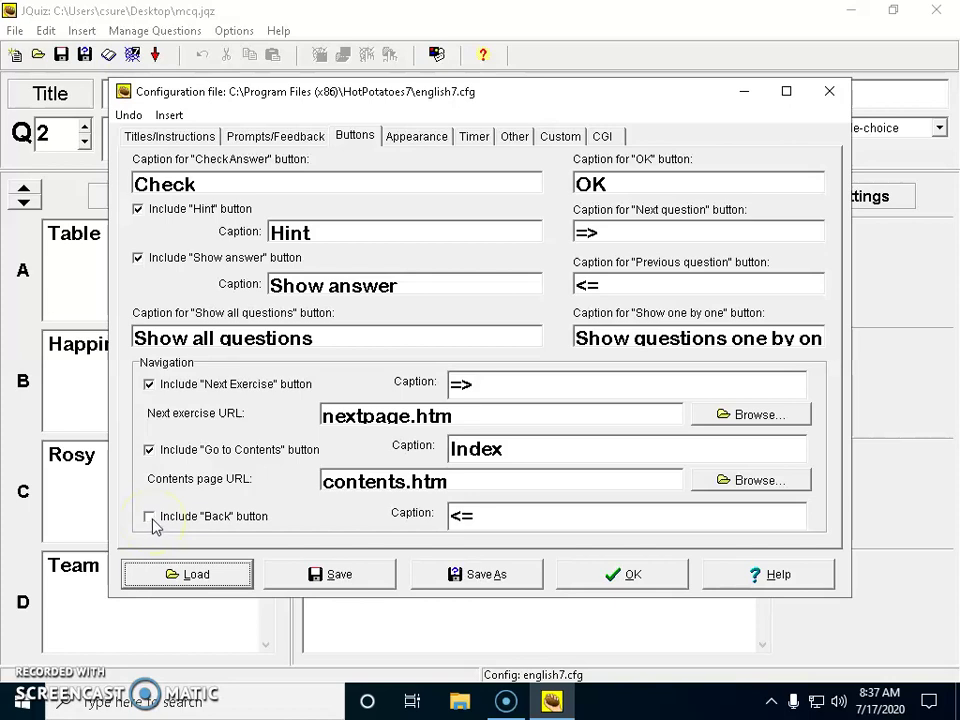
pyautogui.click(426, 140)
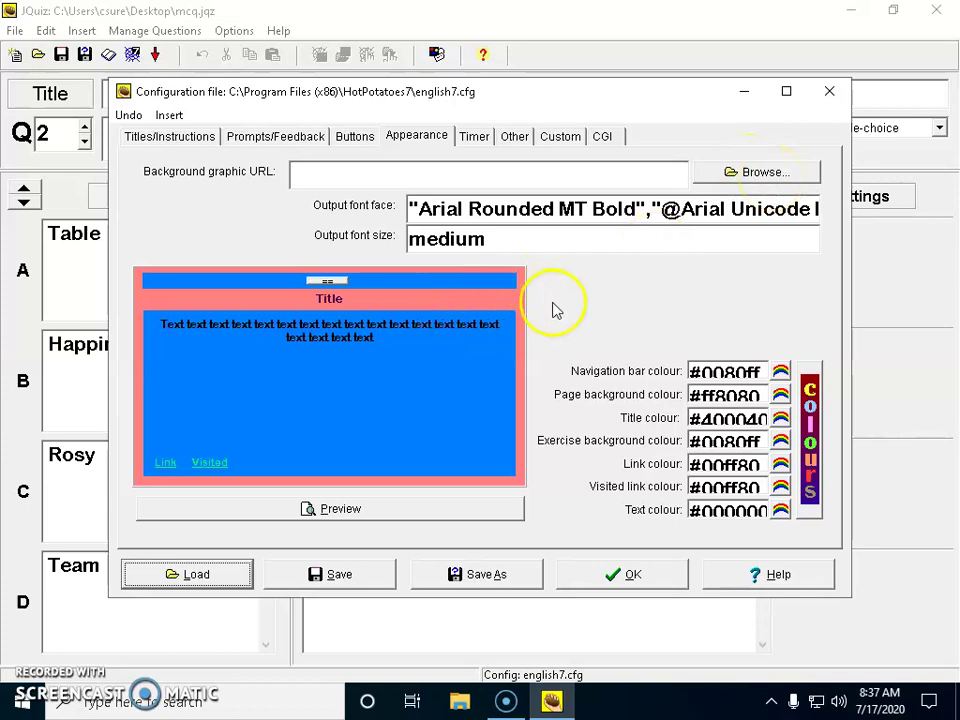
# Set the navigation bar colour to light green, then change it to blue #0080ff.
pyautogui.click(780, 379)
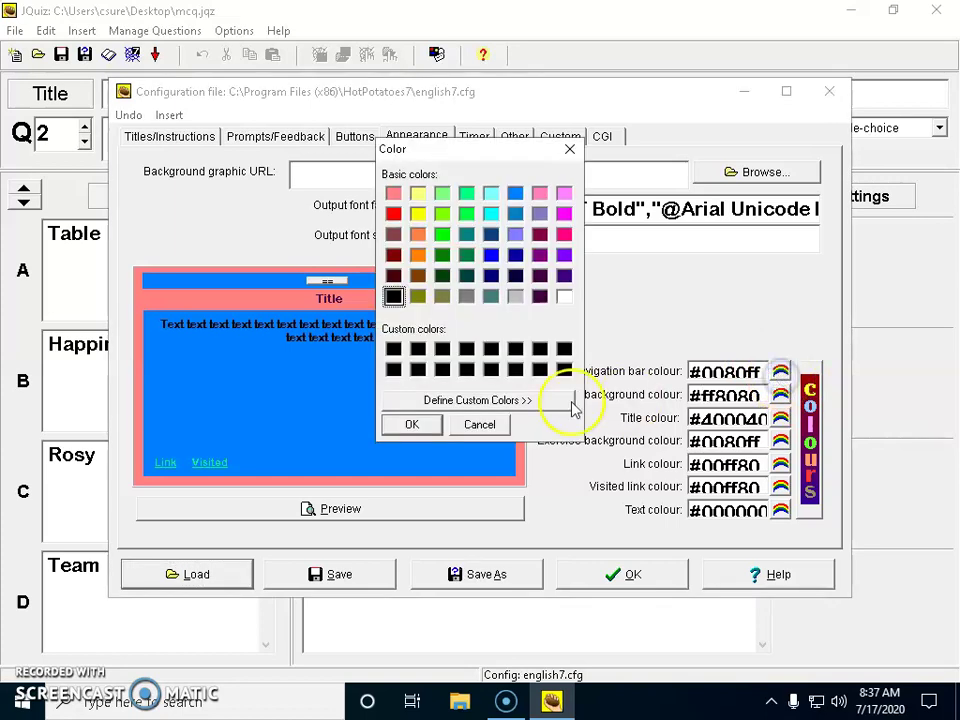
pyautogui.click(443, 194)
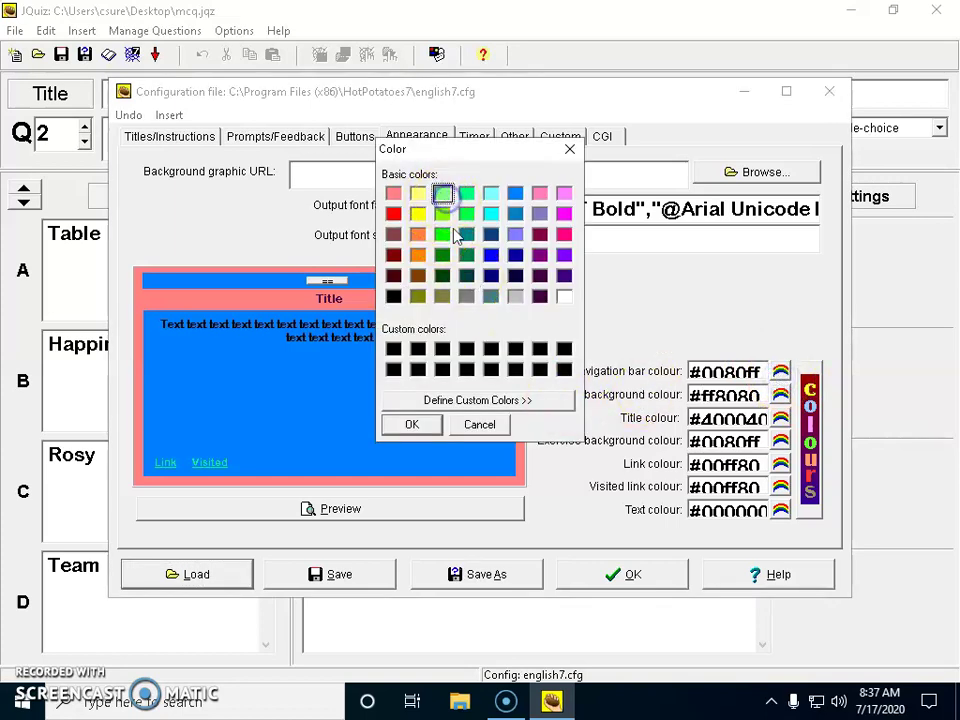
pyautogui.click(411, 425)
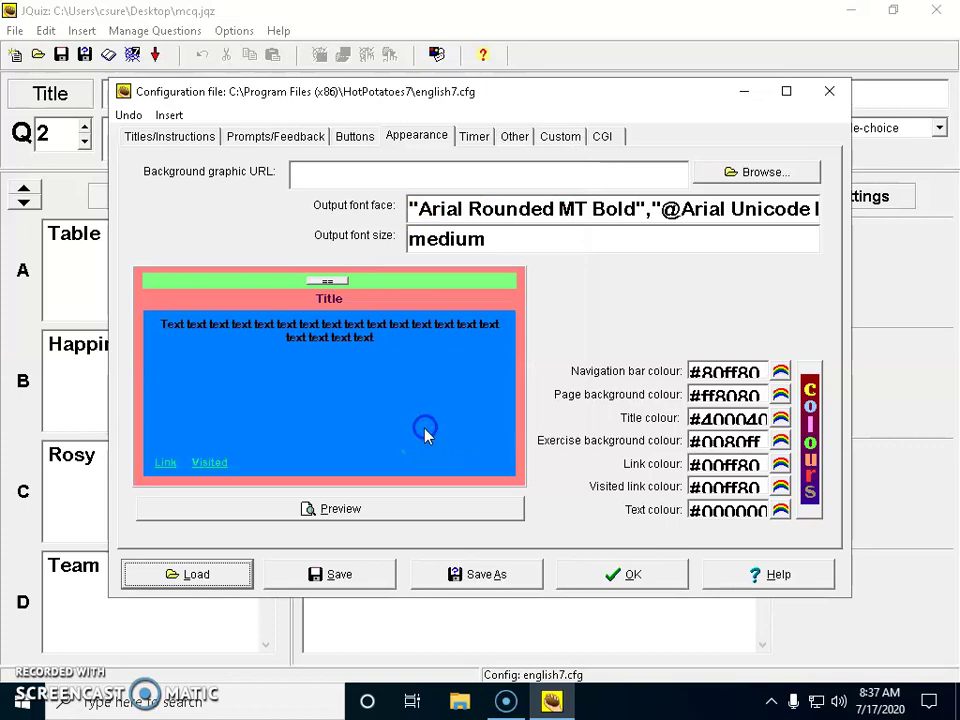
pyautogui.click(779, 372)
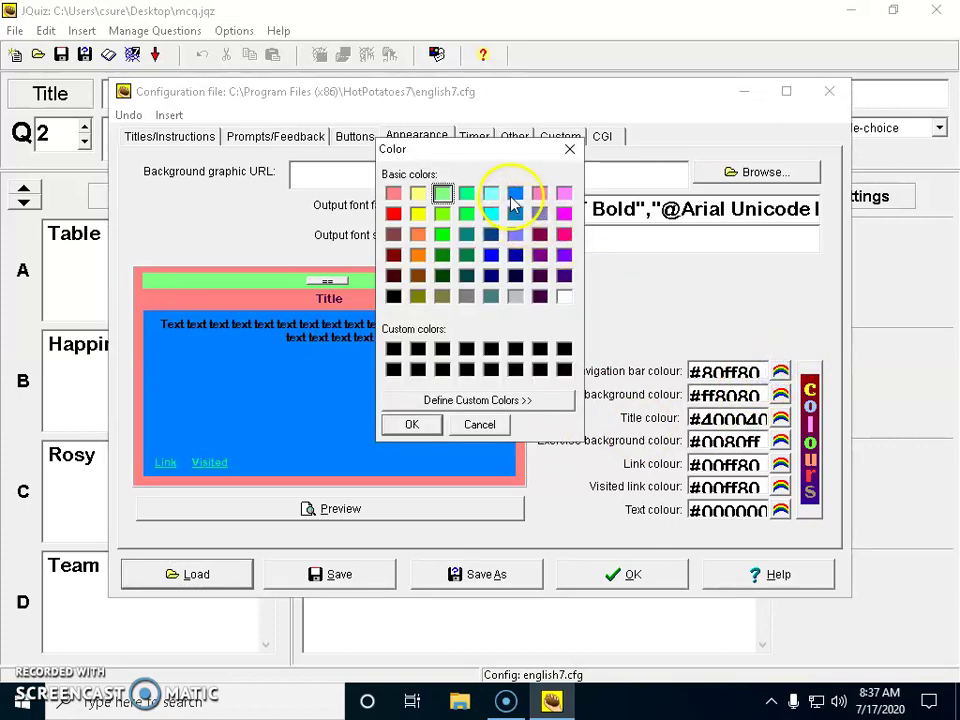
pyautogui.click(515, 194)
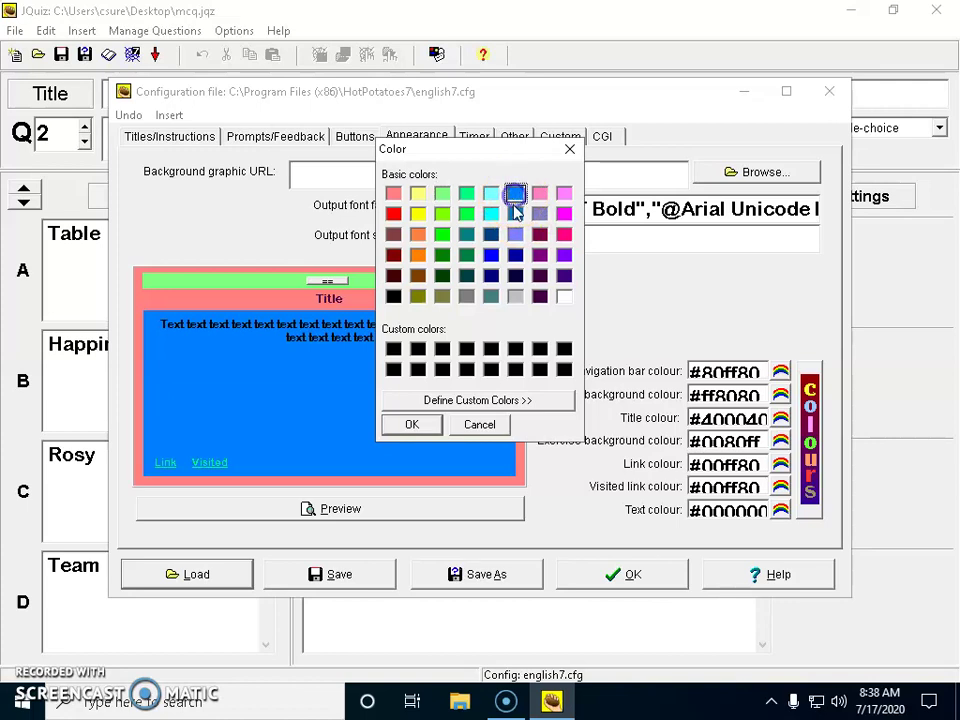
pyautogui.click(401, 427)
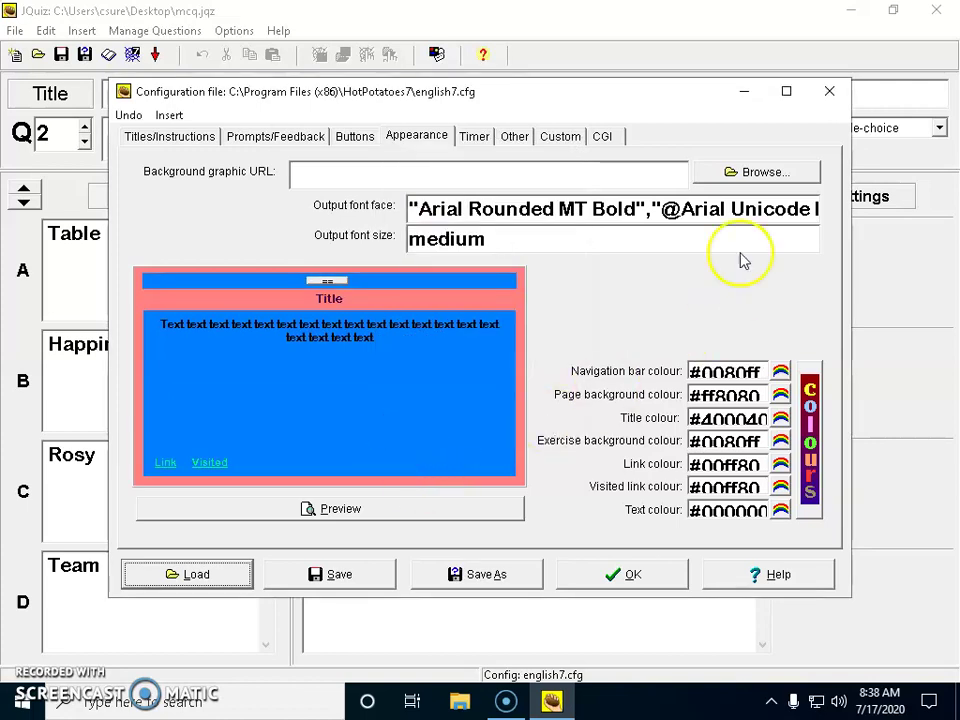
# Enable a 1-minute exercise time limit on the Timer page and apply the configuration.
pyautogui.click(478, 141)
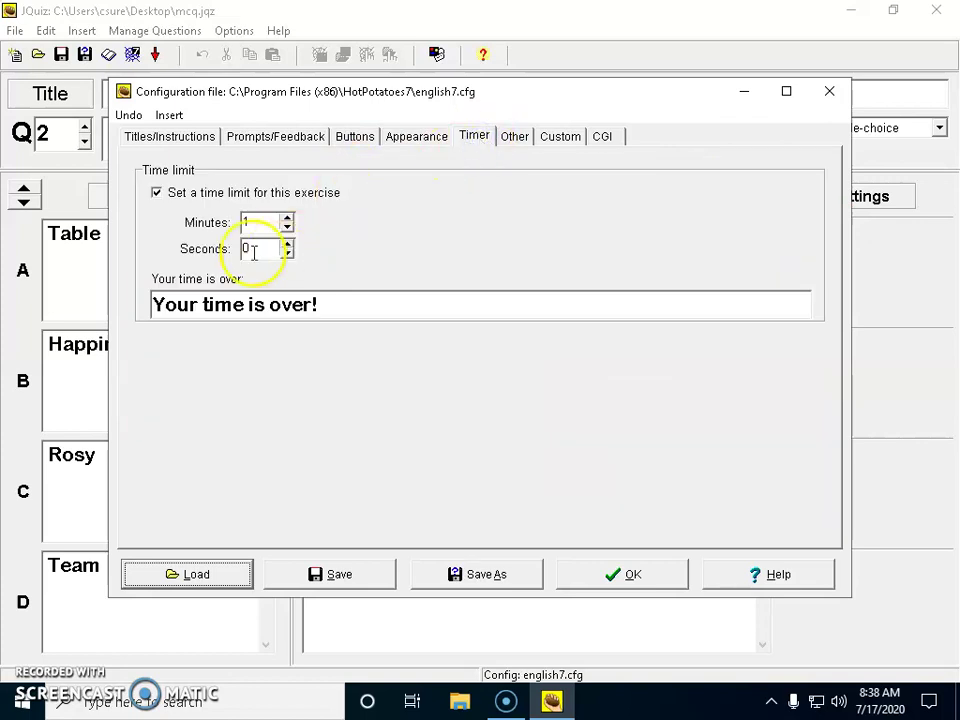
pyautogui.click(156, 195)
pyautogui.click(156, 195)
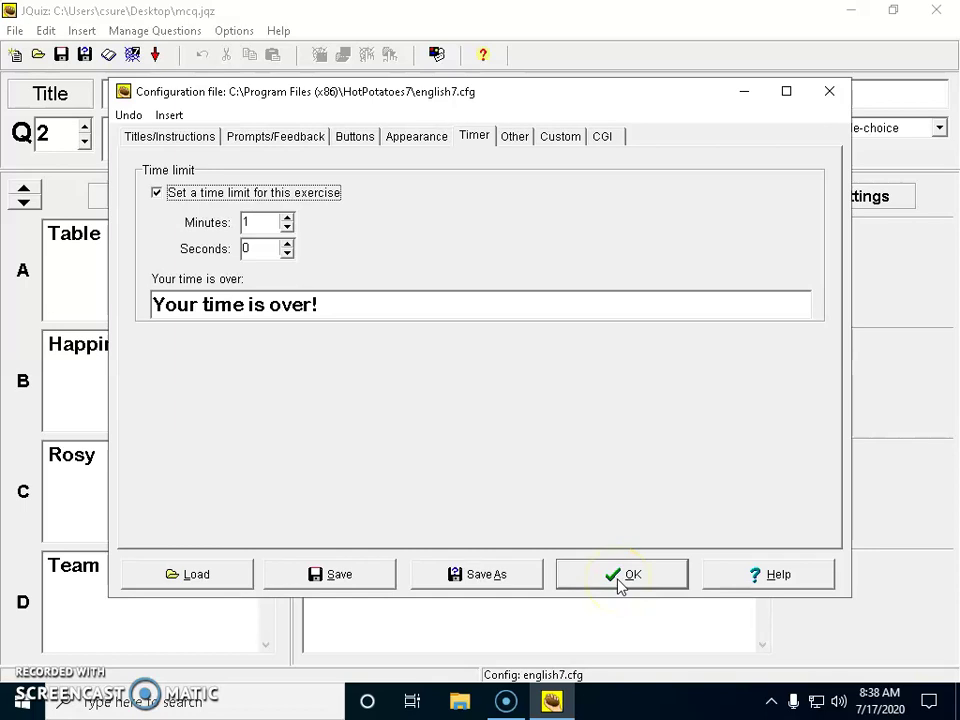
pyautogui.click(619, 578)
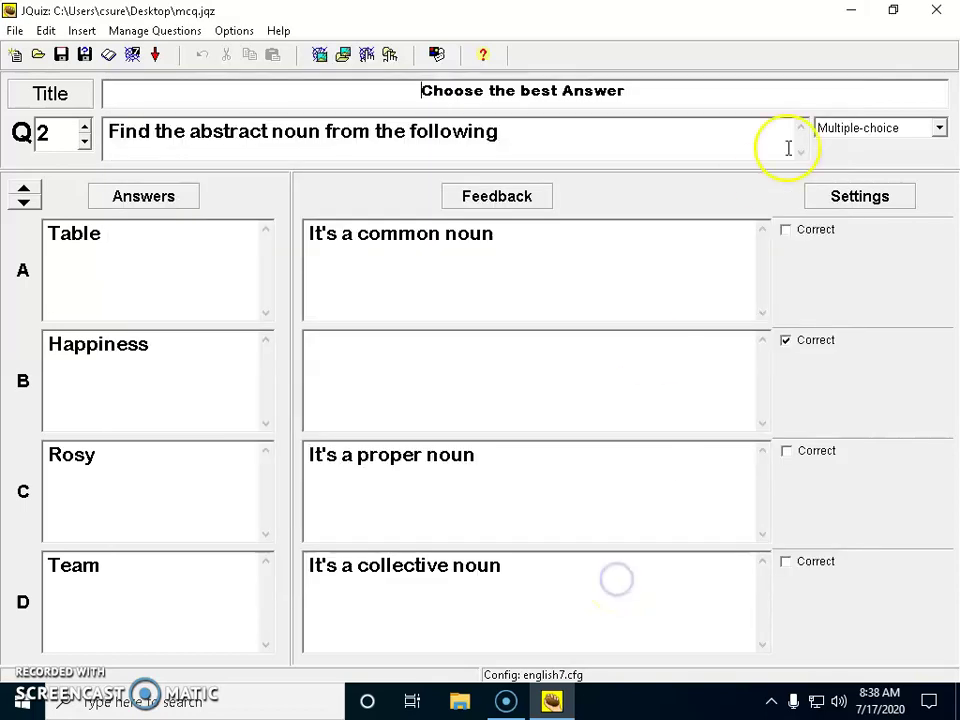
# Close JQuiz without saving and open the exported mcq.htm page in Edge.
pyautogui.click(948, 10)
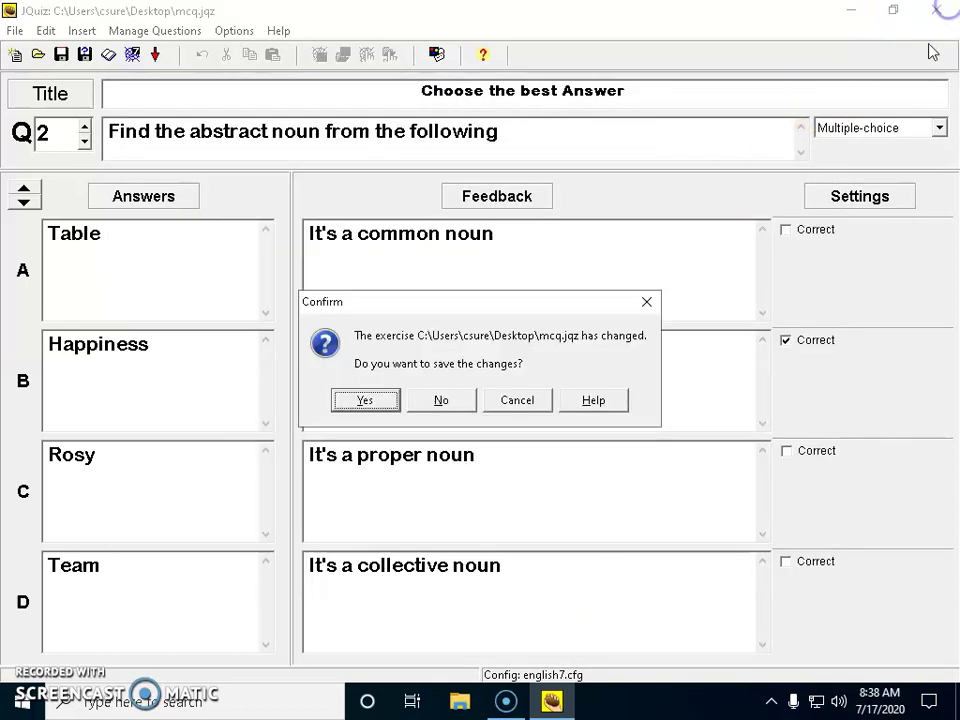
pyautogui.click(463, 416)
pyautogui.doubleClick(406, 224)
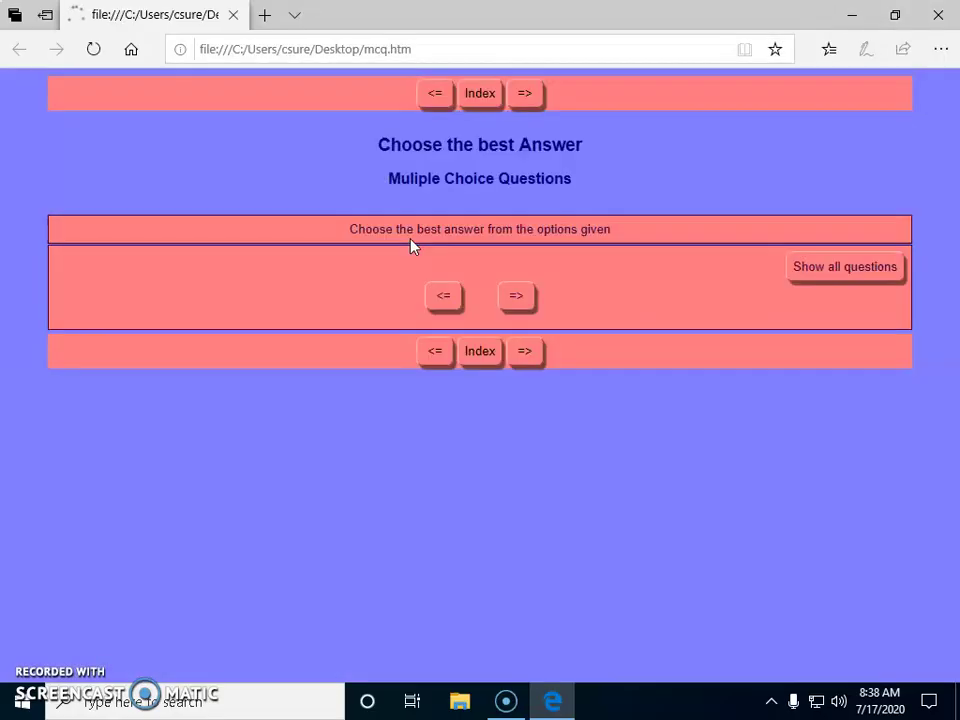
# In the mcq.htm quiz, step to question 2, show all questions, then close Edge.
pyautogui.click(471, 291)
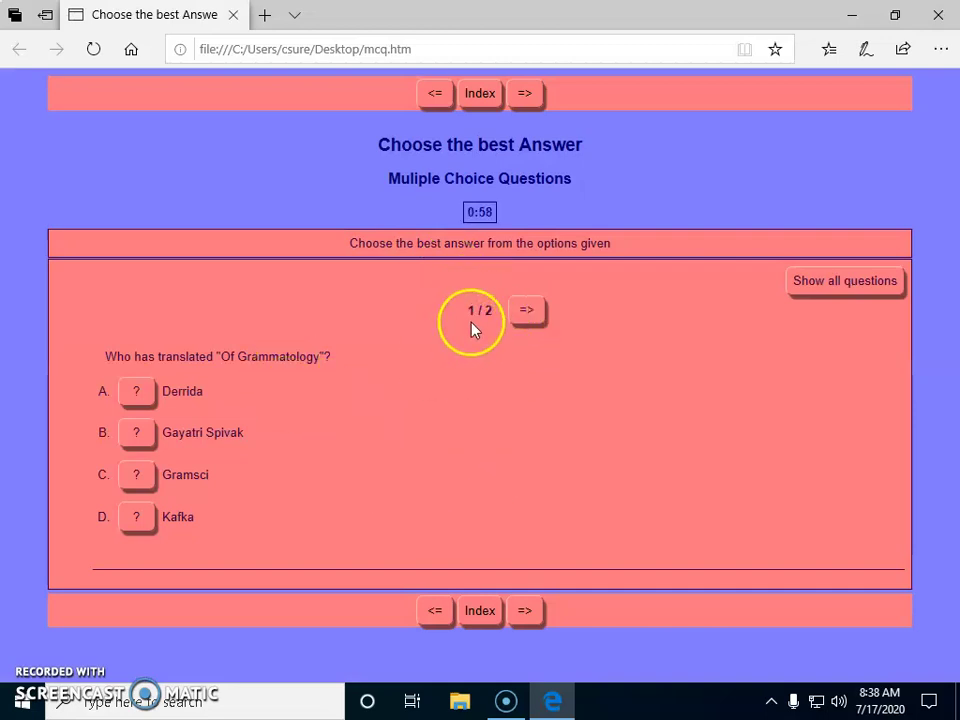
pyautogui.click(525, 313)
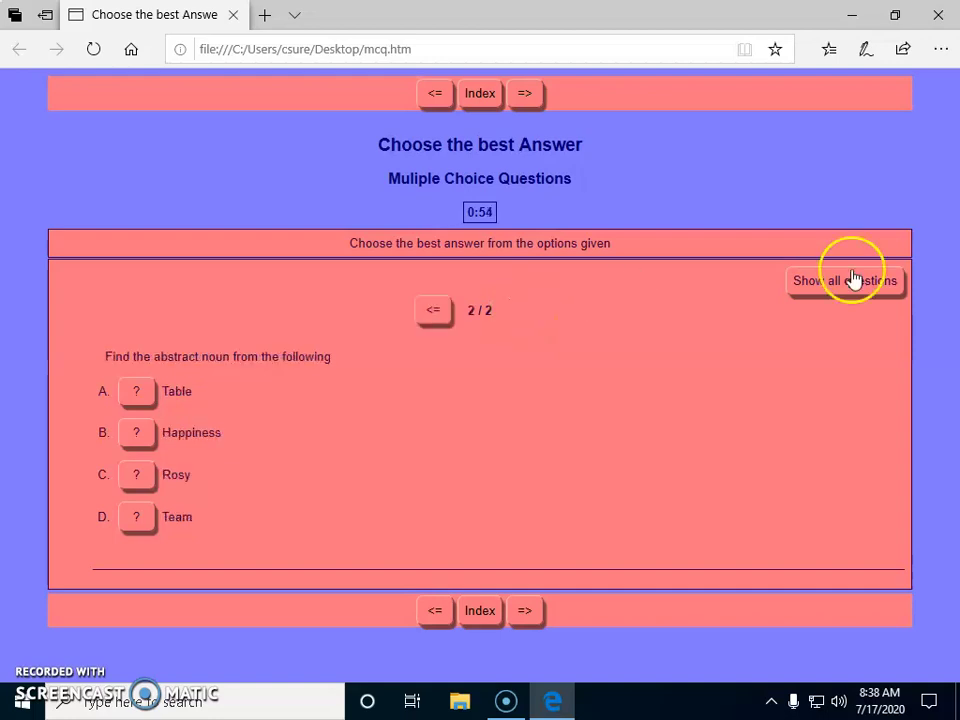
pyautogui.click(884, 285)
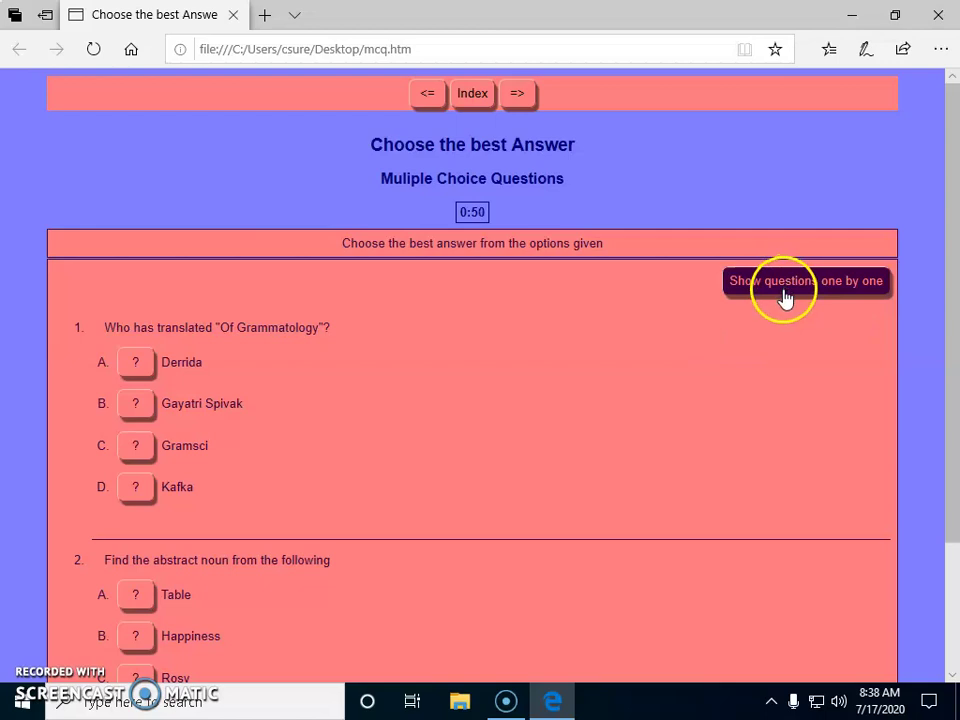
pyautogui.scroll(-2, 810, 347)
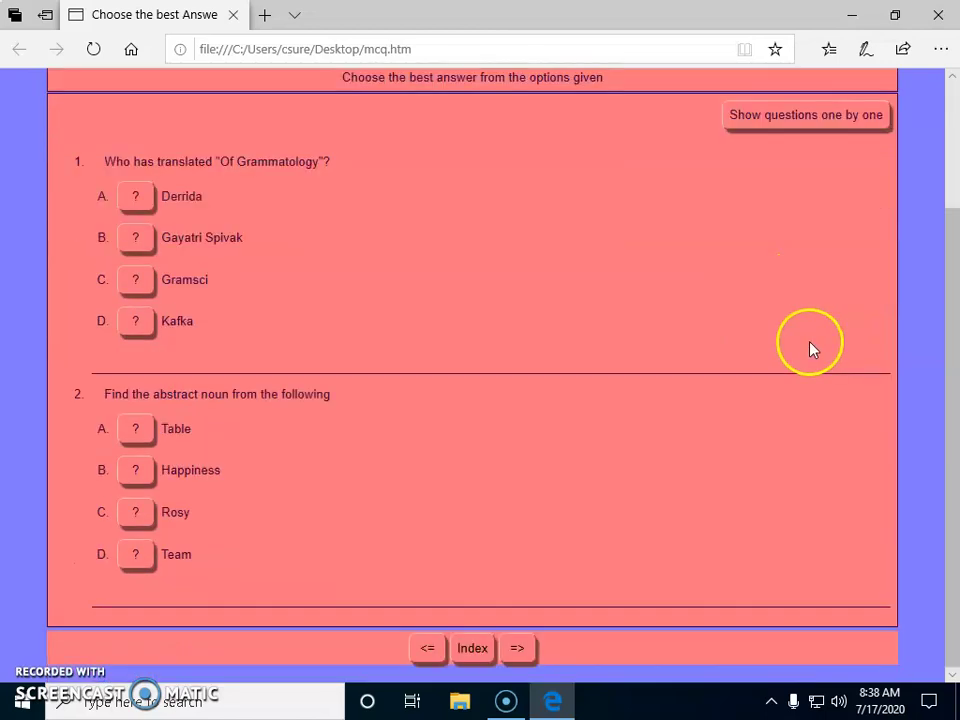
pyautogui.scroll(1, 810, 347)
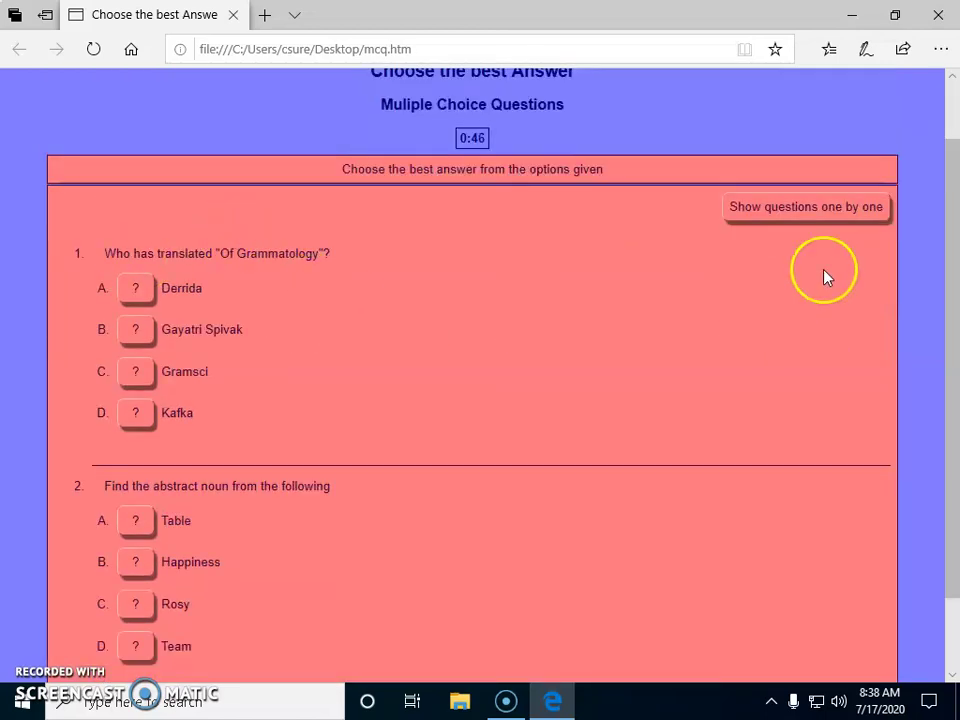
pyautogui.click(940, 20)
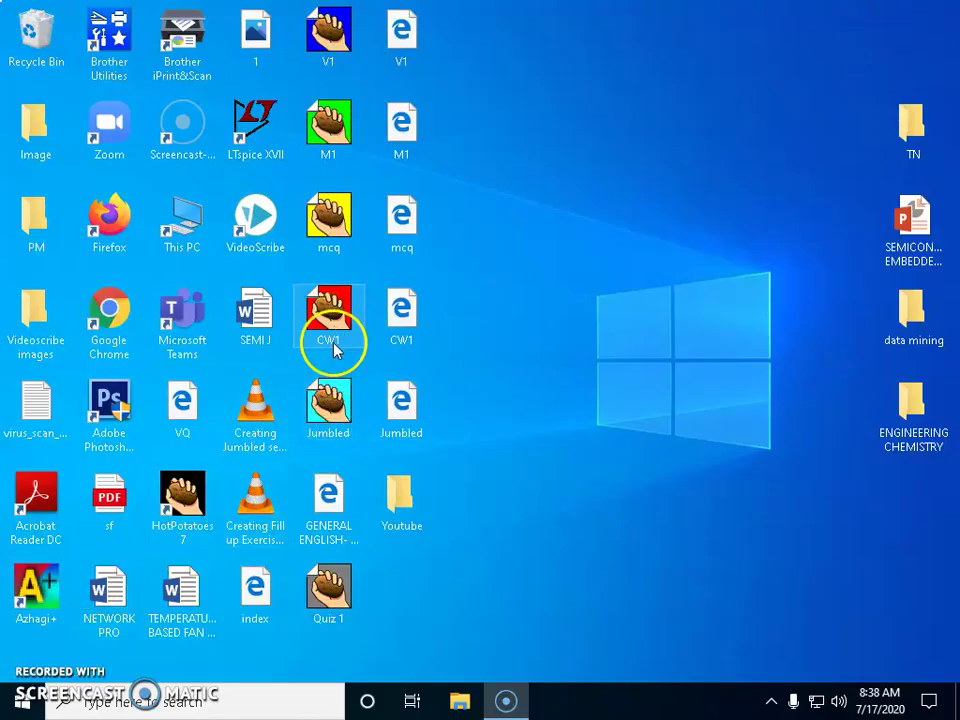
# Open CW1.jcw and decline letting the Automatic Grid-Maker regenerate its planet grid.
pyautogui.doubleClick(322, 313)
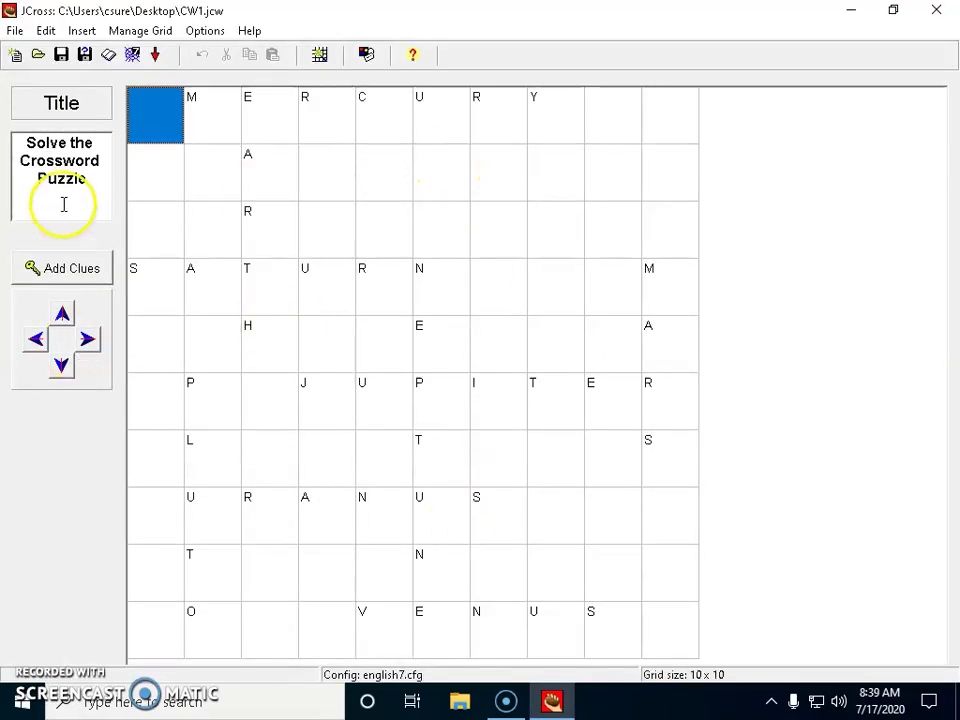
pyautogui.click(137, 32)
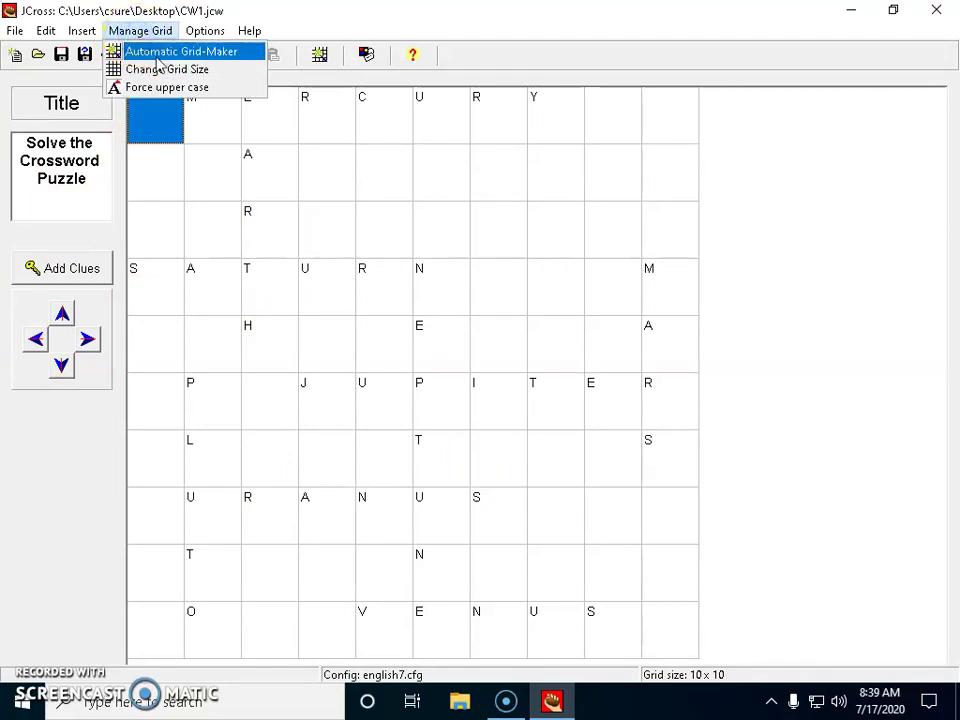
pyautogui.click(157, 60)
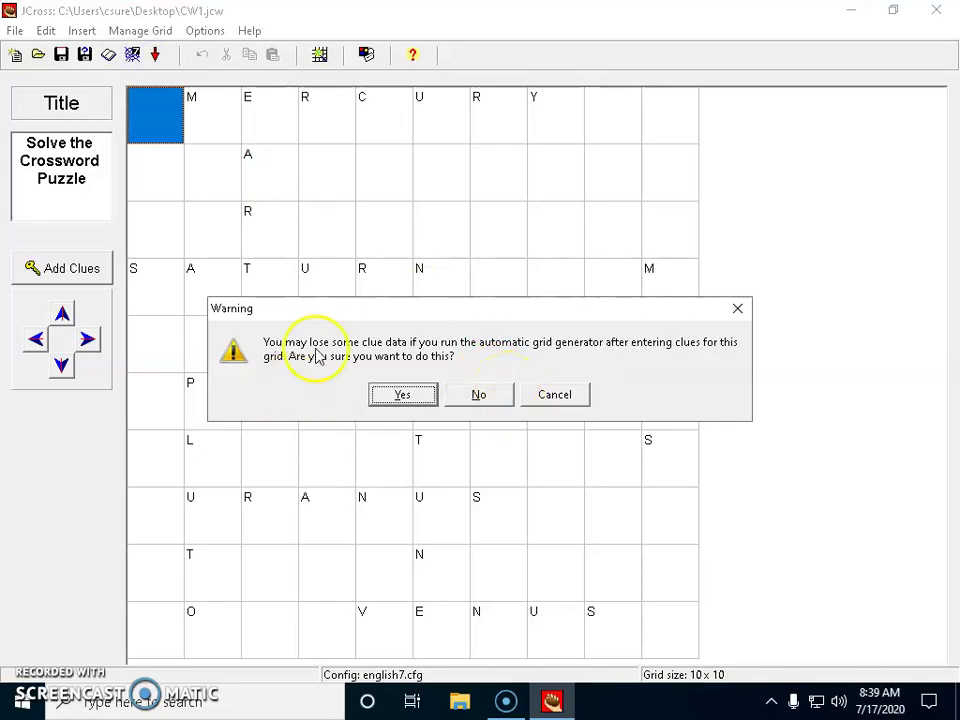
pyautogui.click(479, 397)
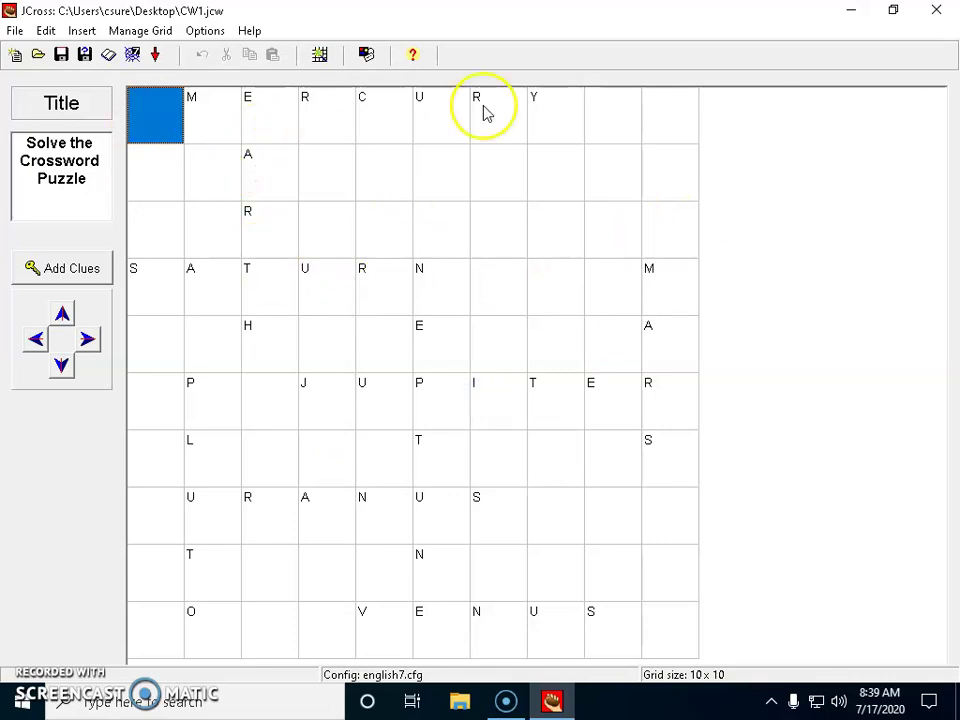
pyautogui.click(141, 31)
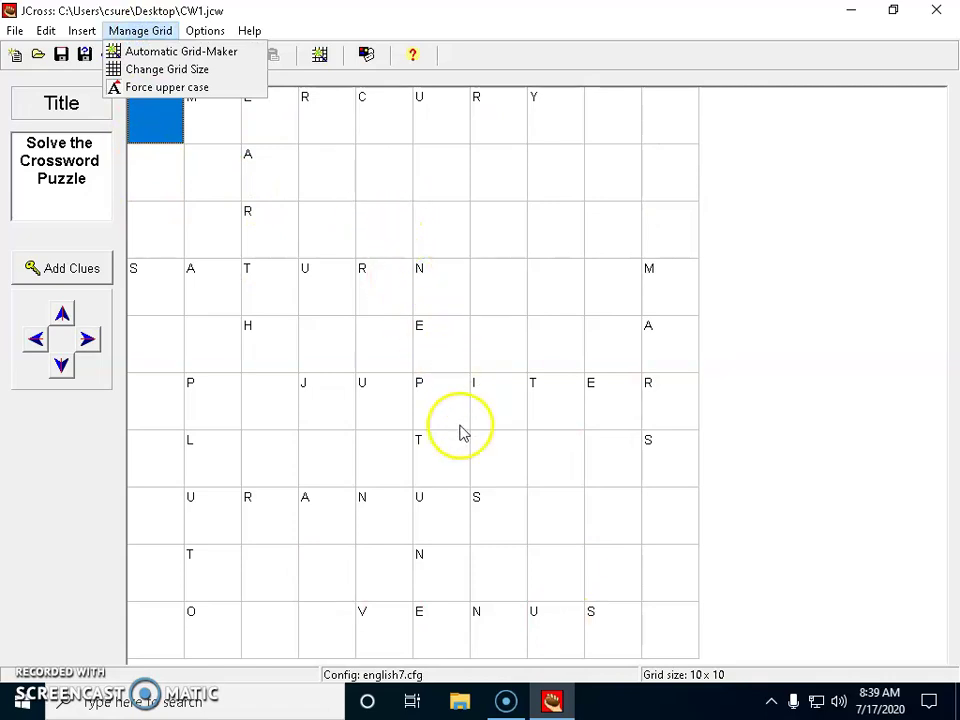
pyautogui.moveTo(249, 30)
pyautogui.moveTo(197, 40)
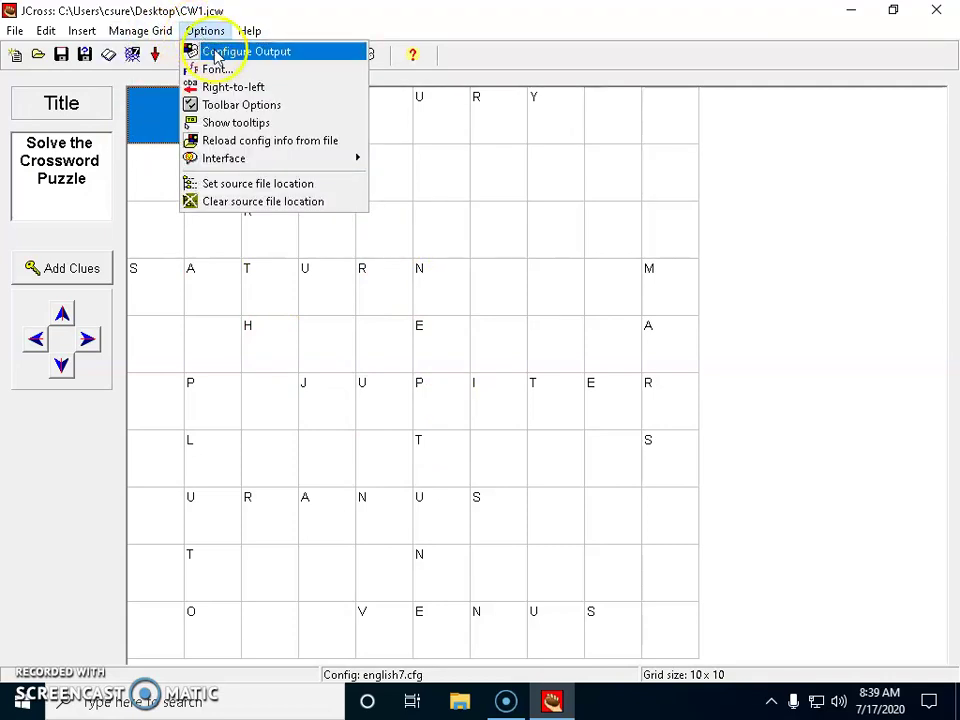
# Turn on 'Set a time limit' on the crossword's Timer output settings.
pyautogui.click(215, 53)
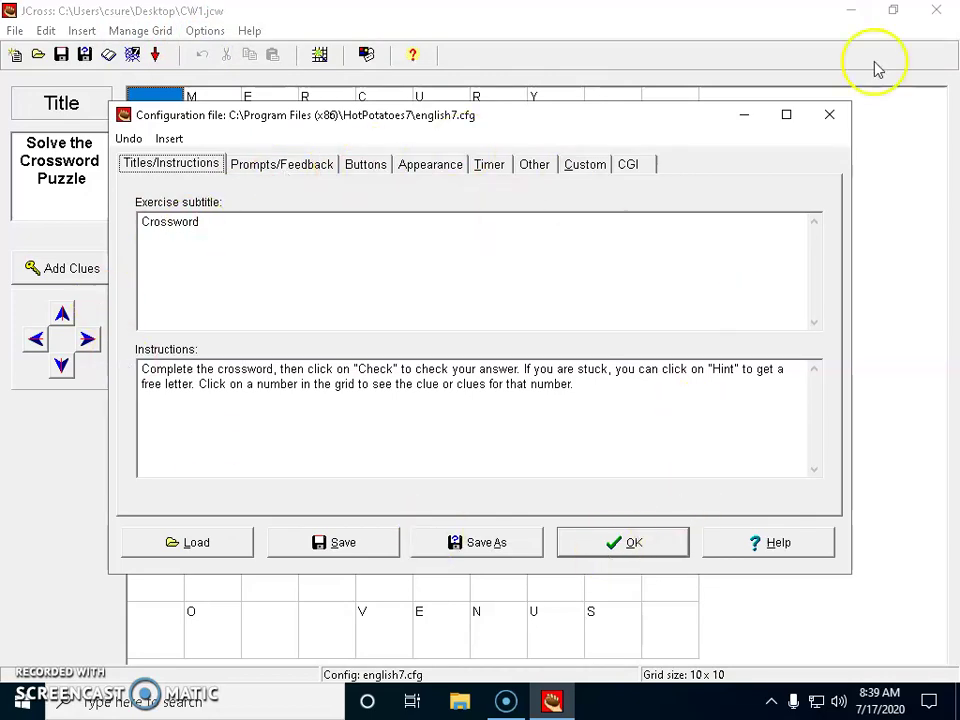
pyautogui.click(829, 115)
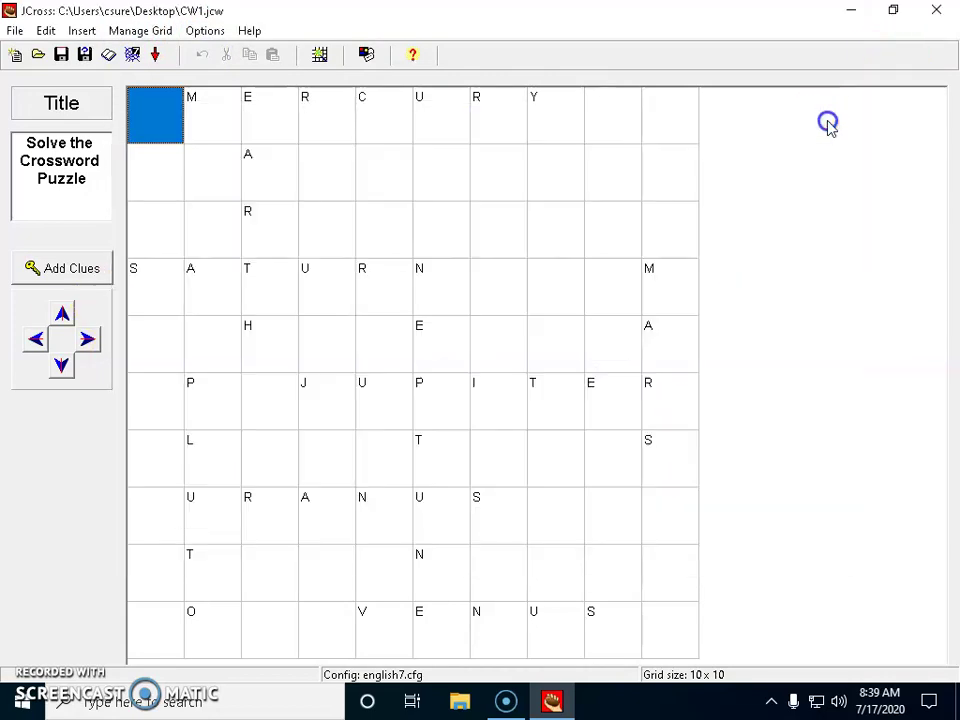
pyautogui.click(203, 30)
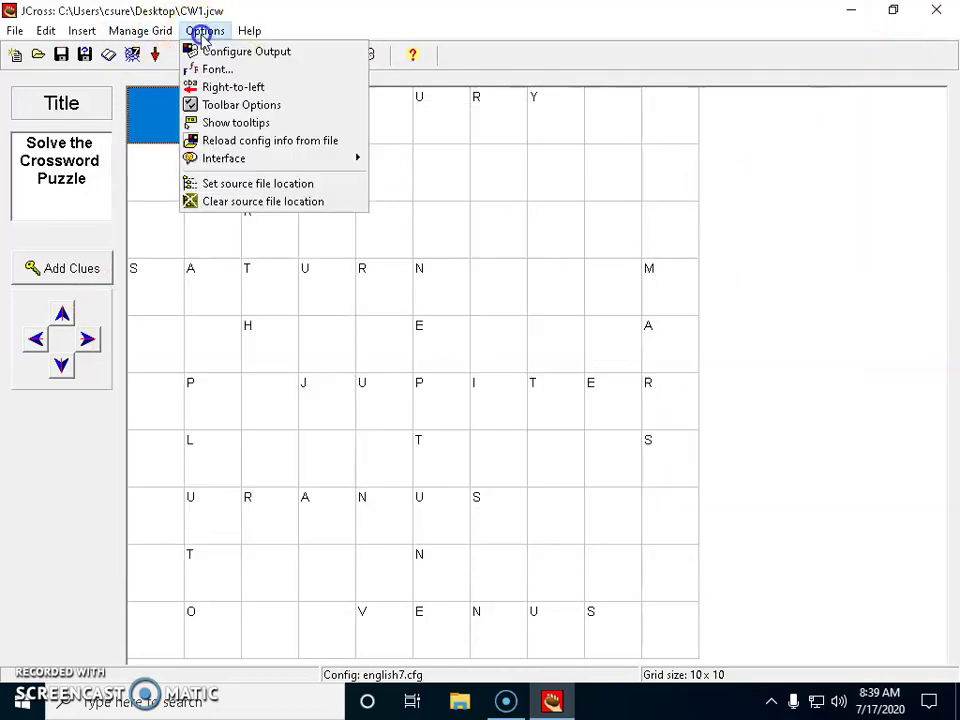
pyautogui.click(268, 60)
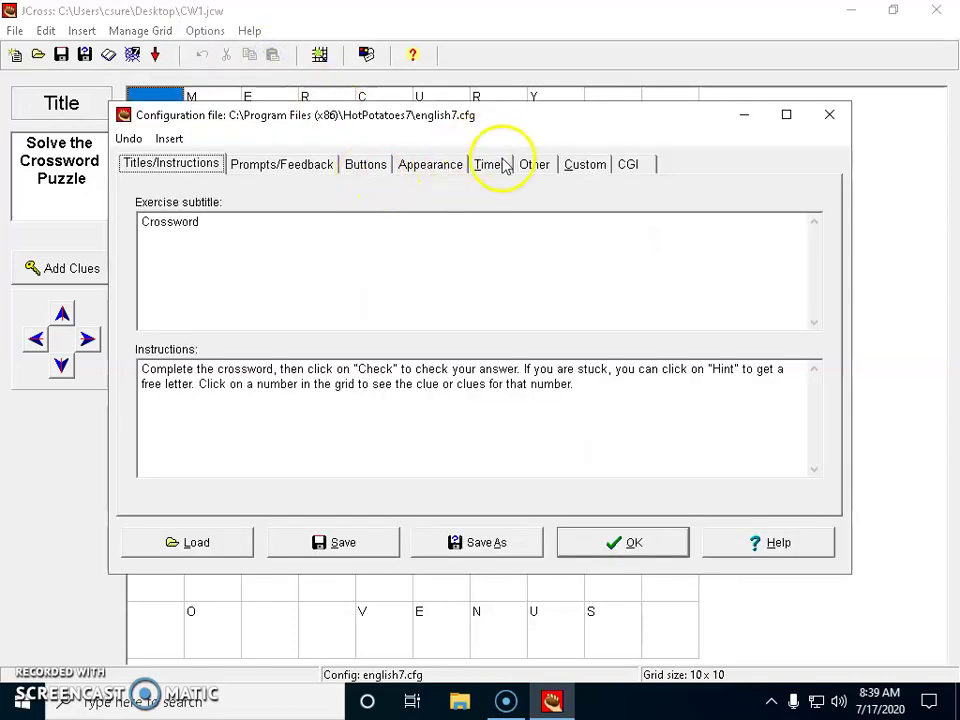
pyautogui.click(492, 165)
pyautogui.click(283, 257)
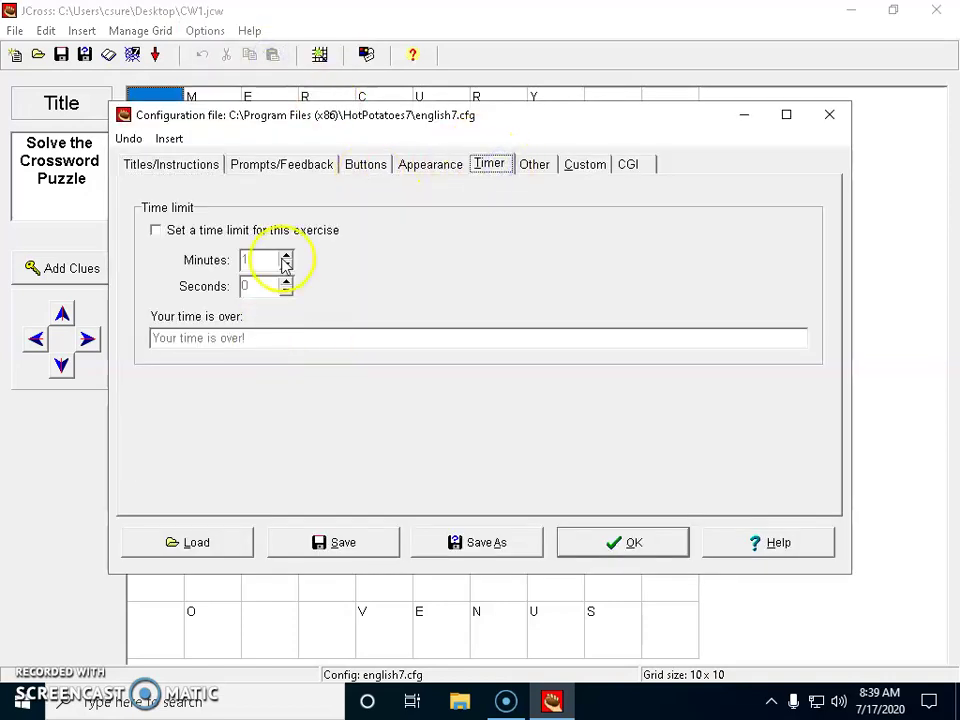
pyautogui.click(156, 231)
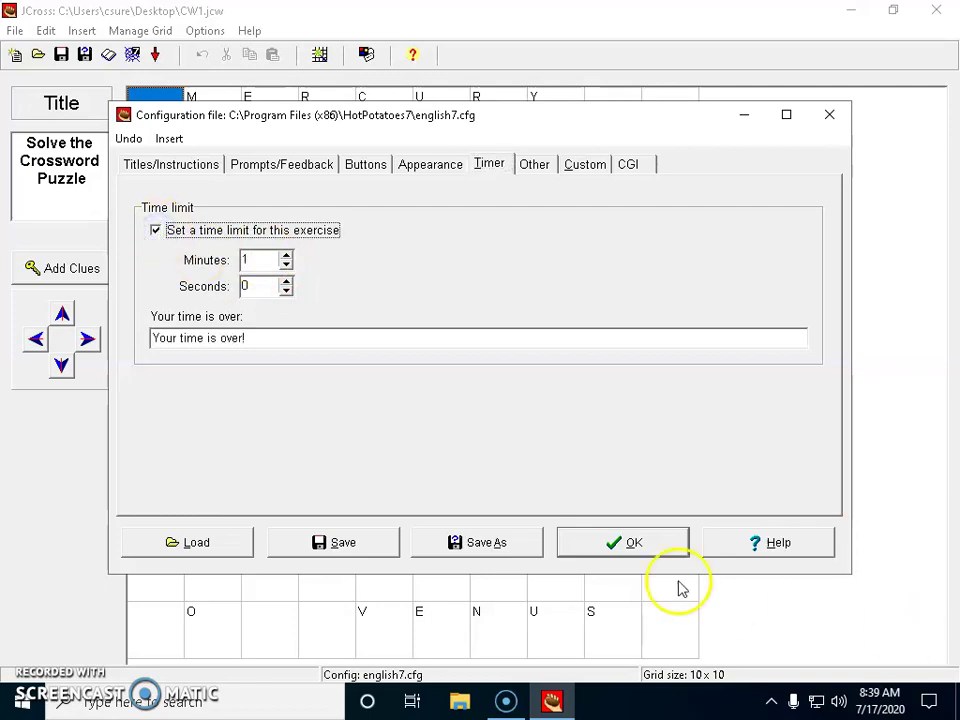
pyautogui.click(632, 546)
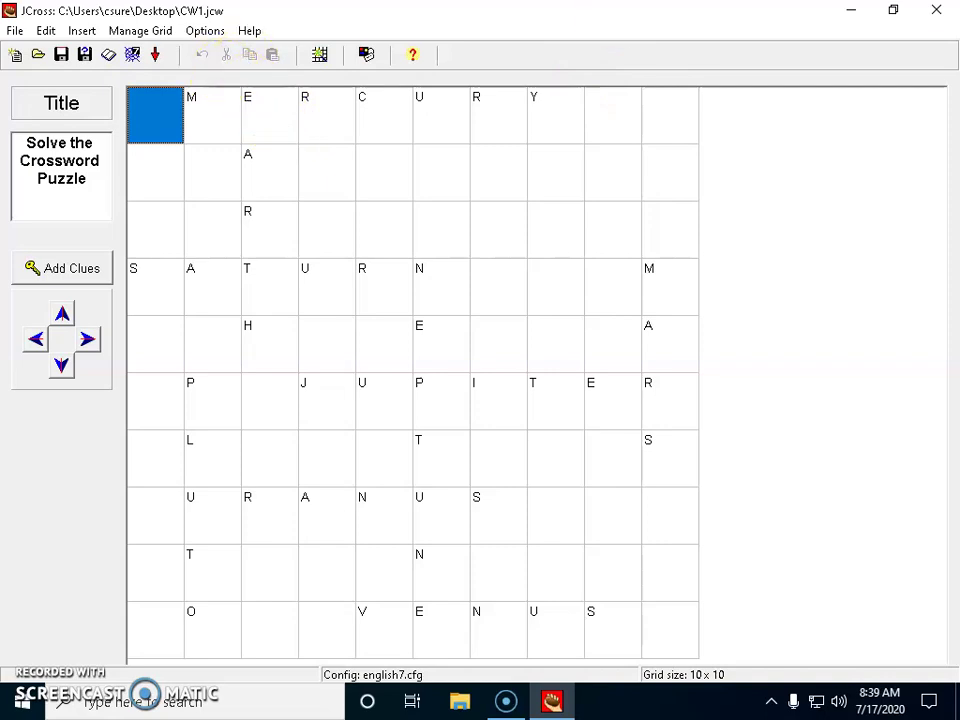
# Raise the time limit to 5 minutes, then start closing CW1.jcw.
pyautogui.click(201, 33)
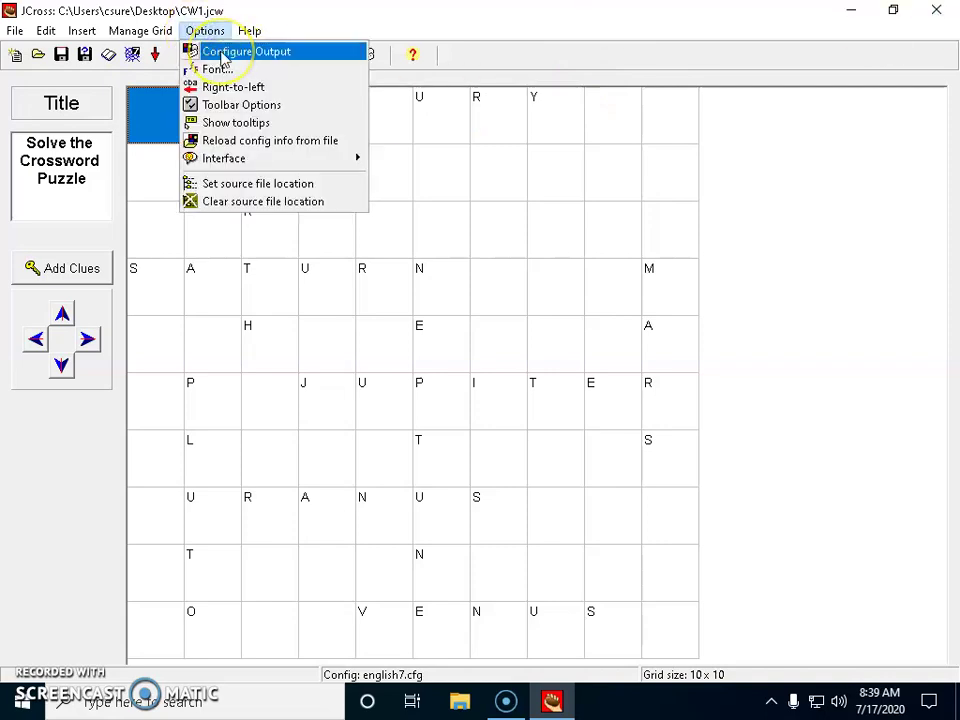
pyautogui.click(222, 56)
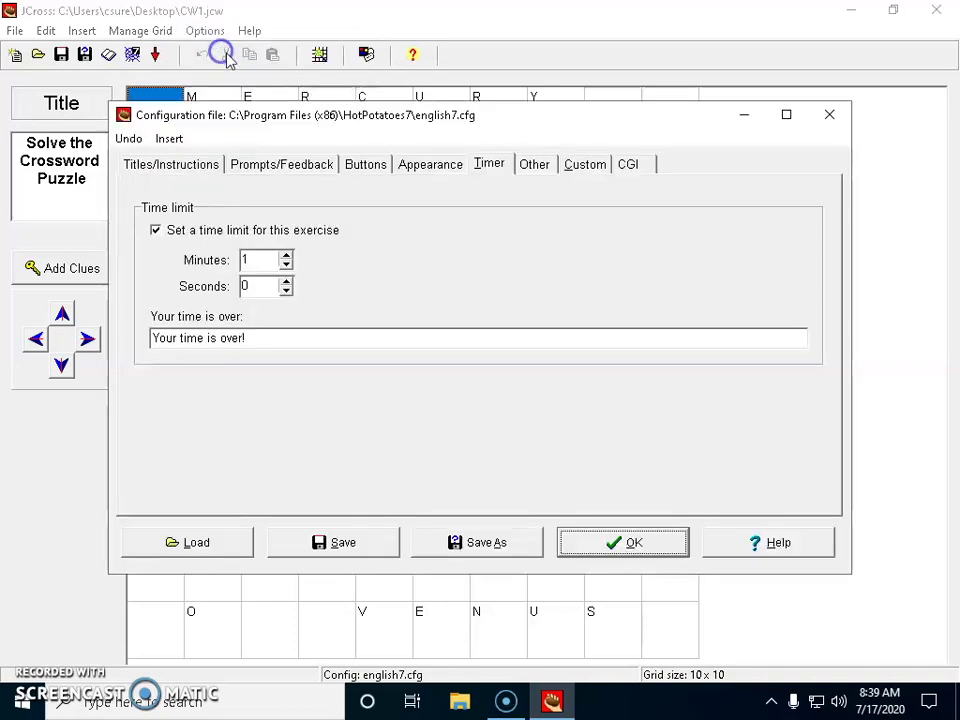
pyautogui.click(287, 256)
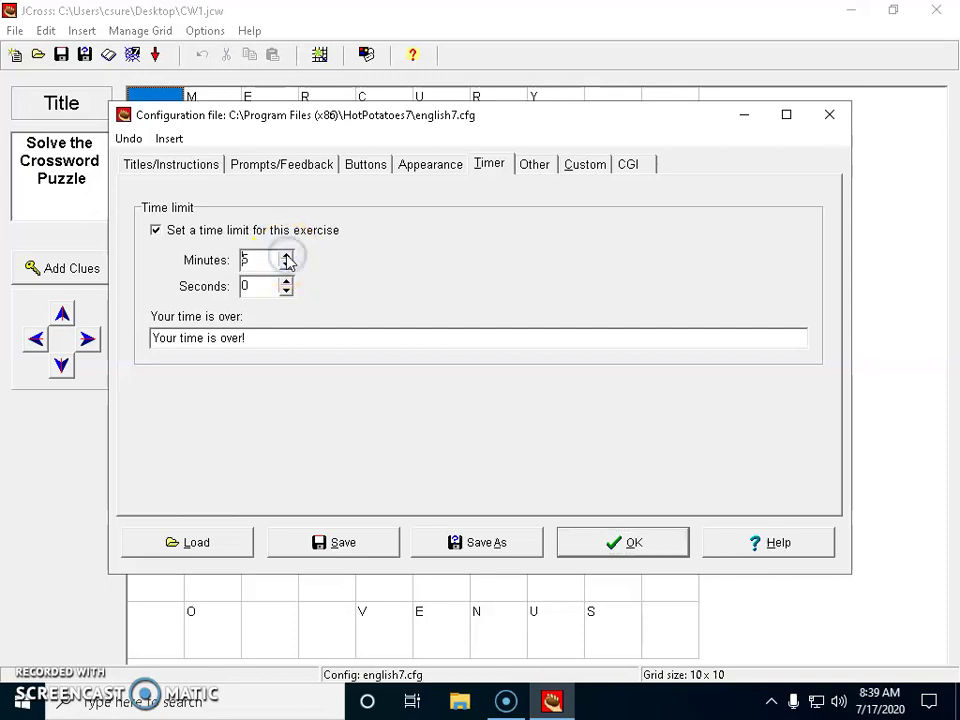
pyautogui.click(668, 542)
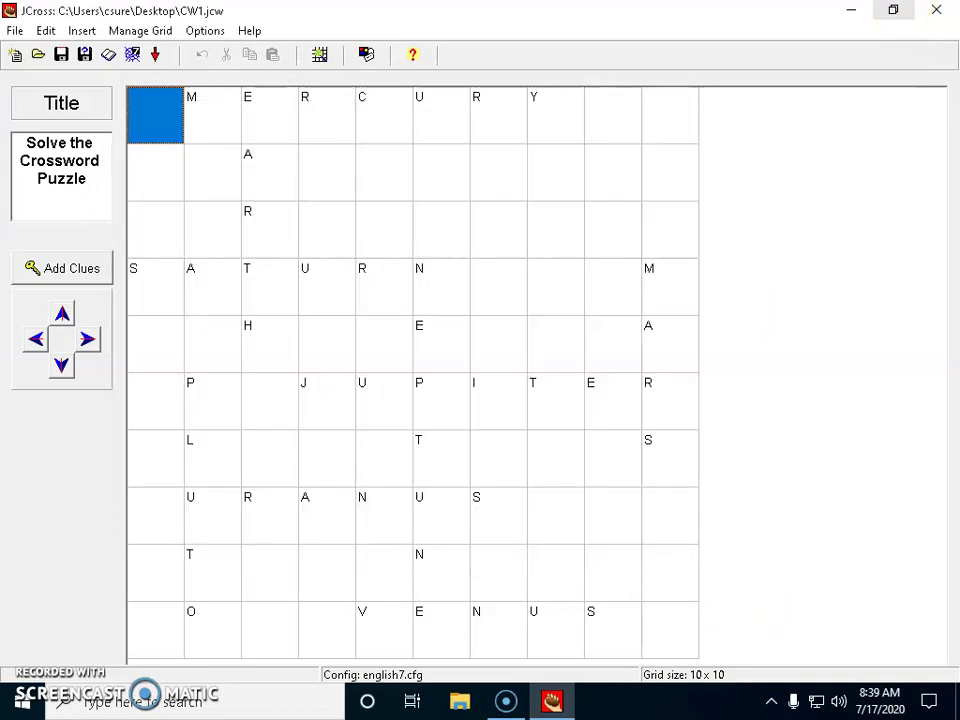
pyautogui.click(937, 12)
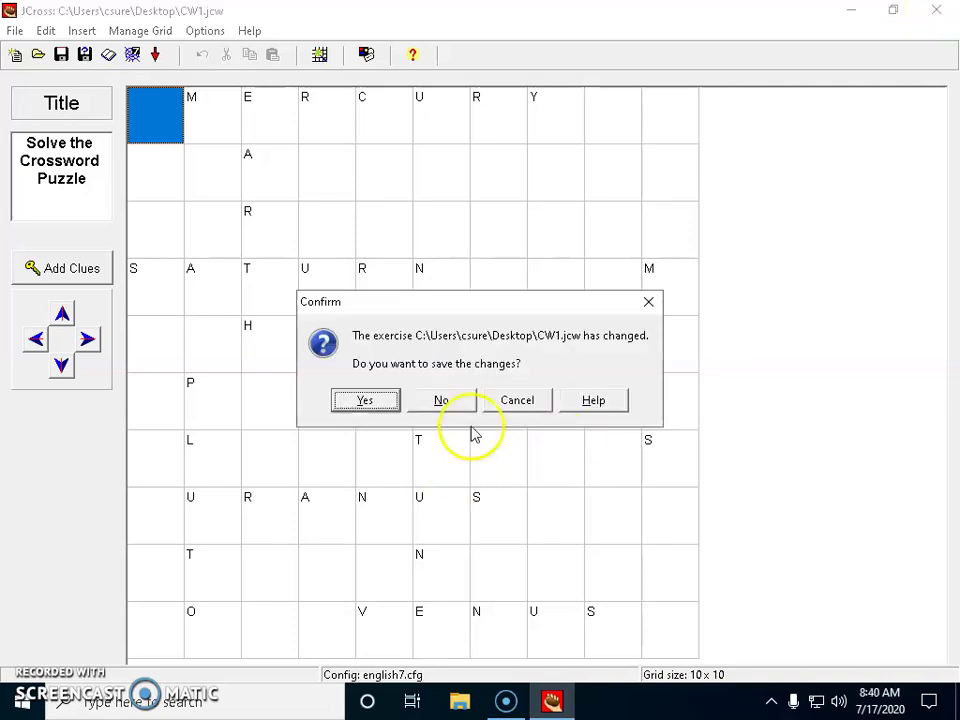
# Save CW1.jcw, enter MERCURY for 1 Across in CW1.htm, then close Edge.
pyautogui.click(364, 401)
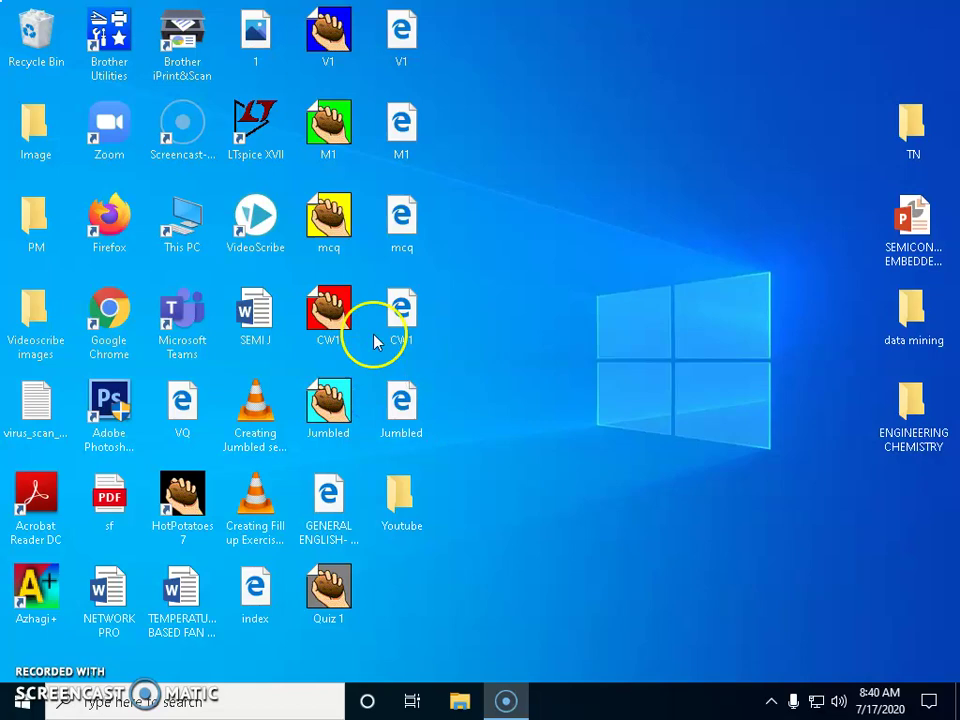
pyautogui.doubleClick(401, 316)
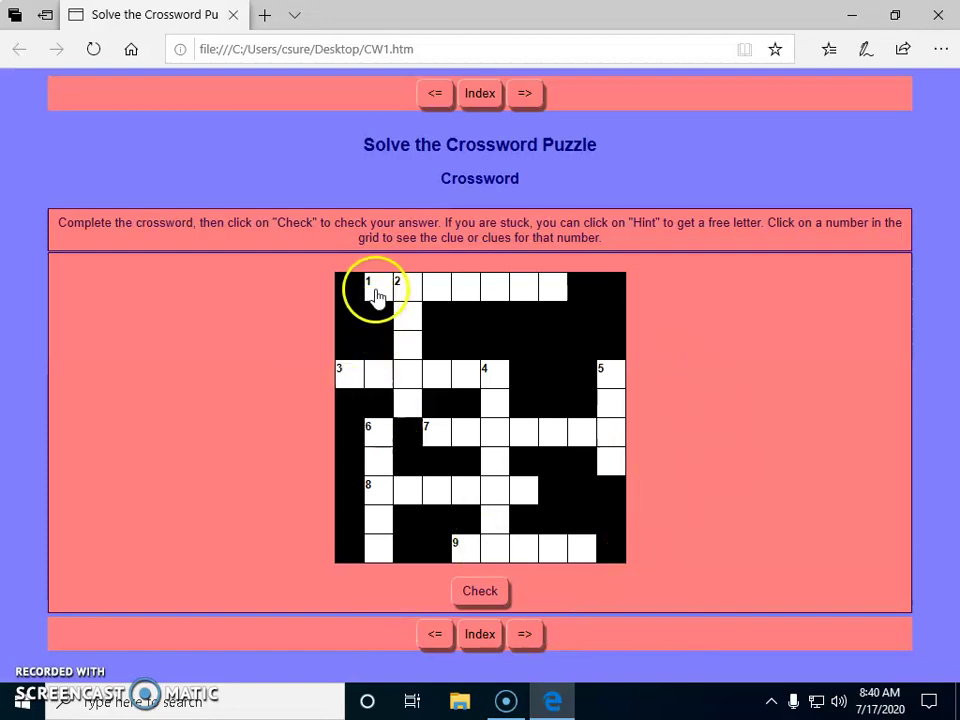
pyautogui.click(376, 293)
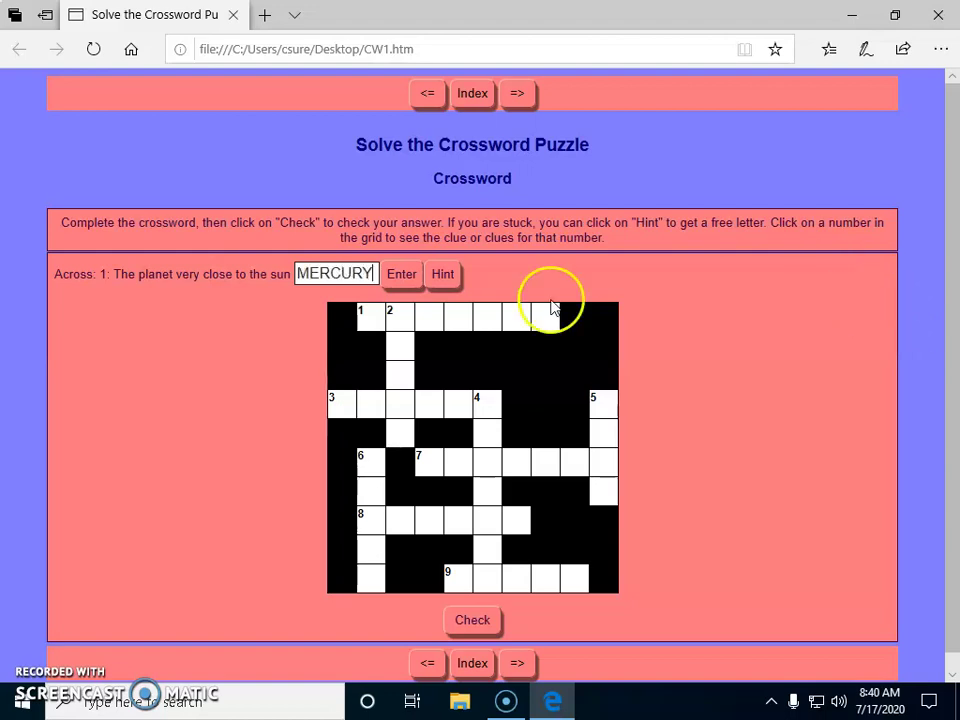
pyautogui.click(401, 279)
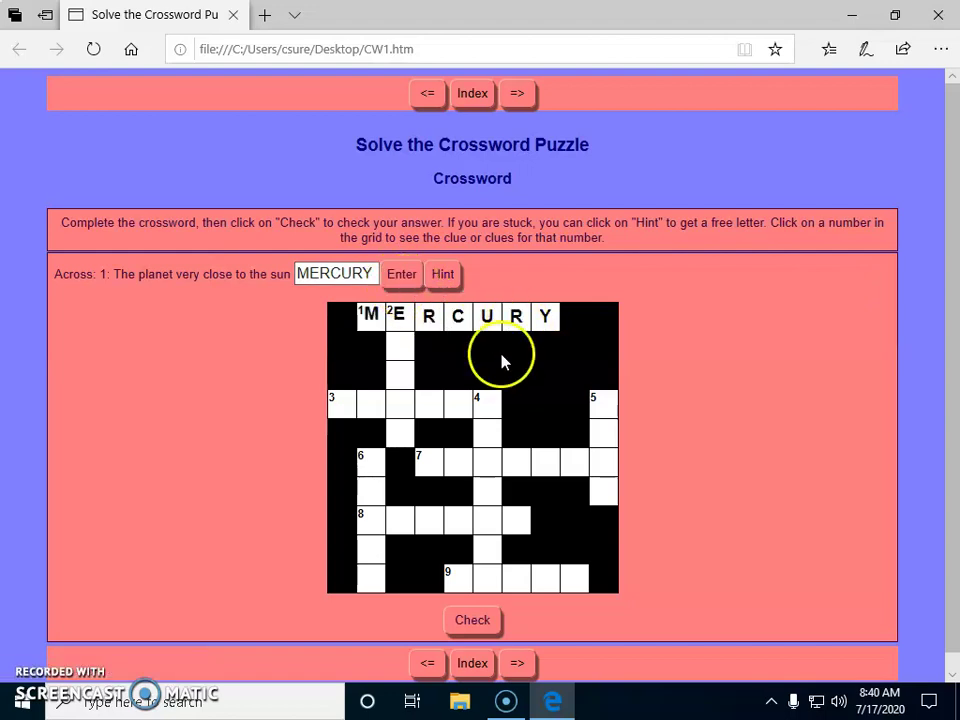
pyautogui.click(479, 402)
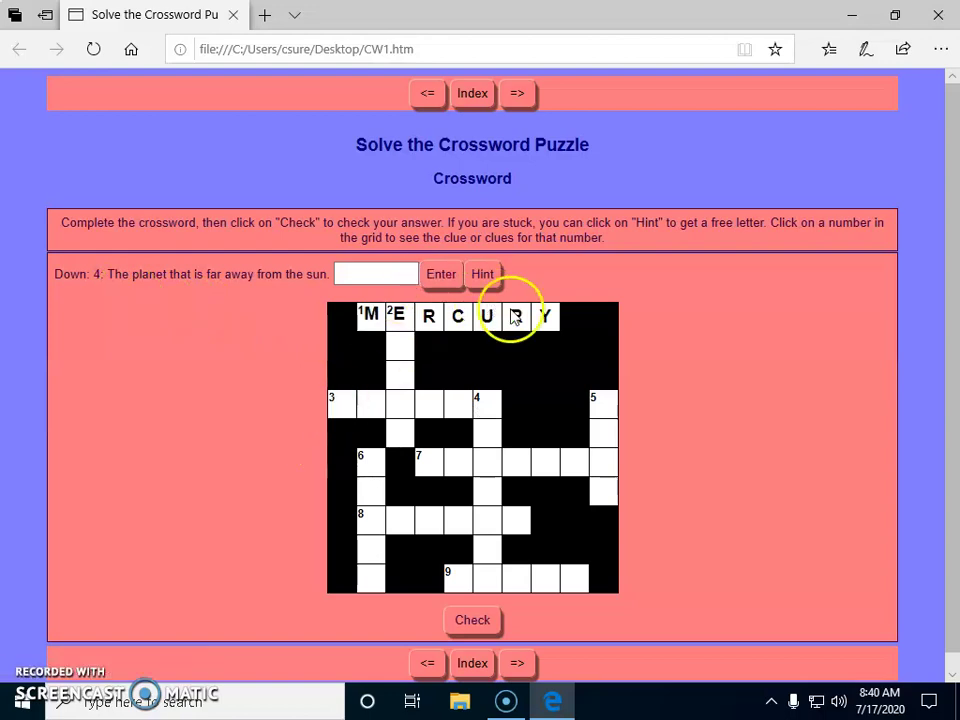
pyautogui.click(938, 17)
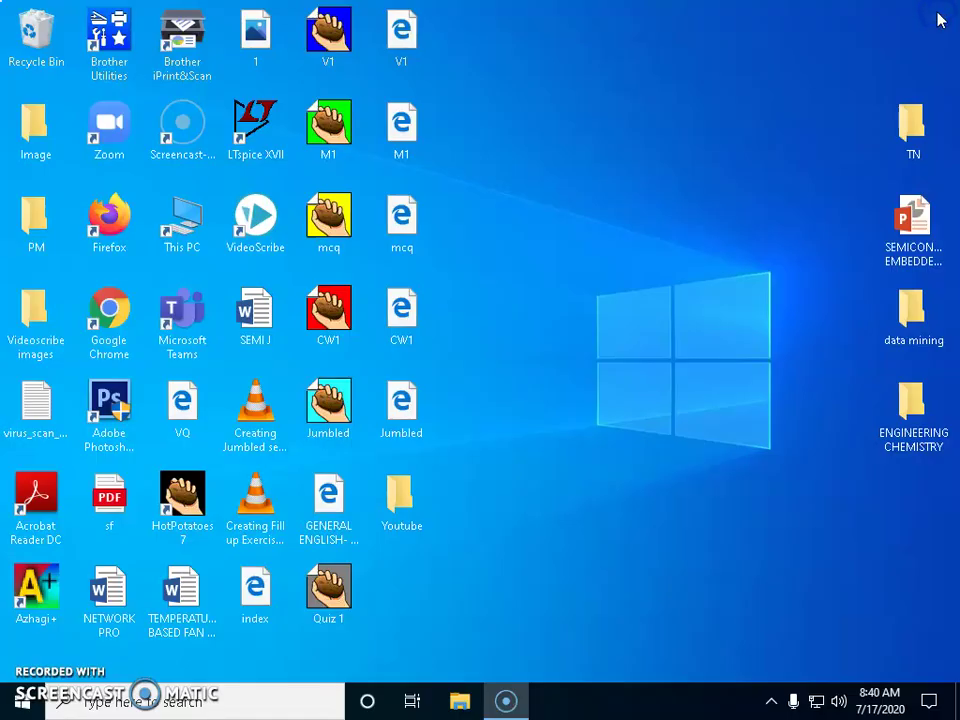
# Open Jumbled.jmx in JMix, cancel Save As, and close the JMix window without saving.
pyautogui.doubleClick(330, 395)
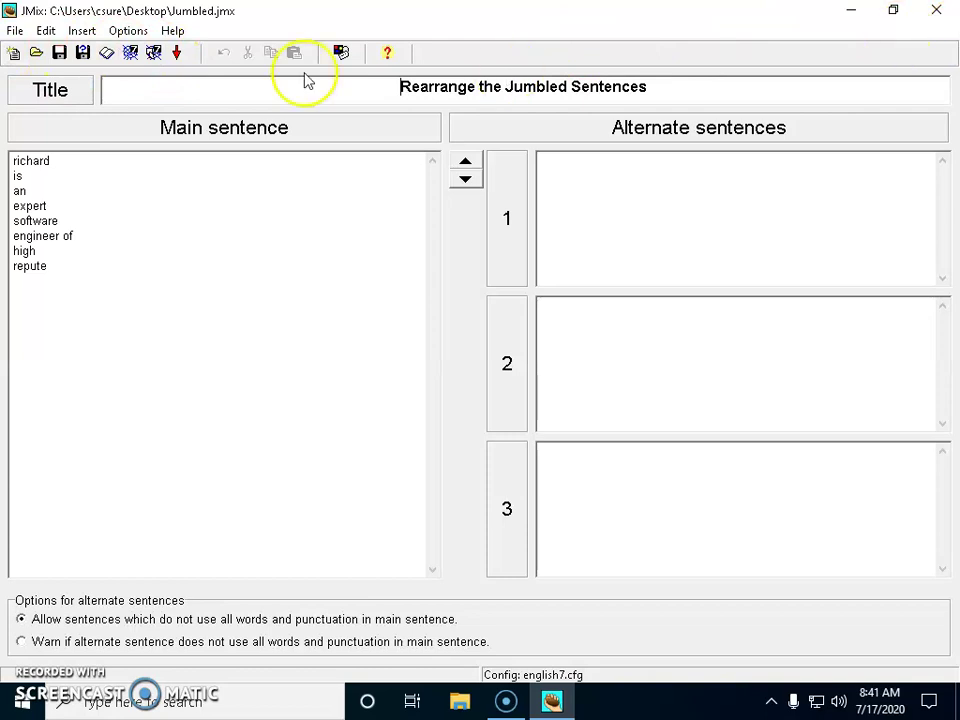
pyautogui.click(15, 30)
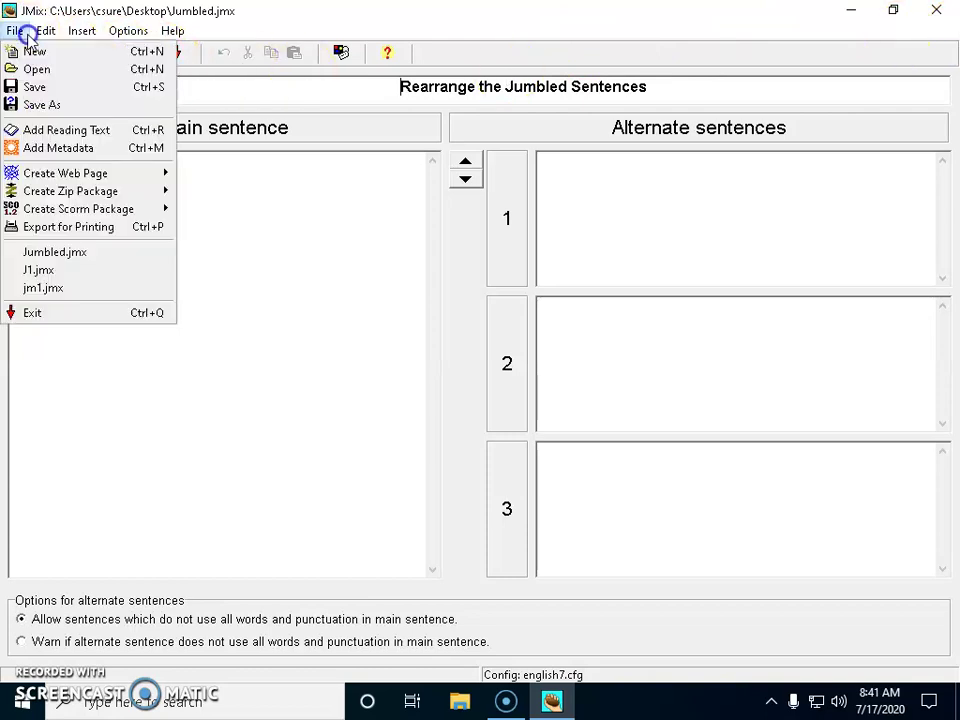
pyautogui.click(55, 105)
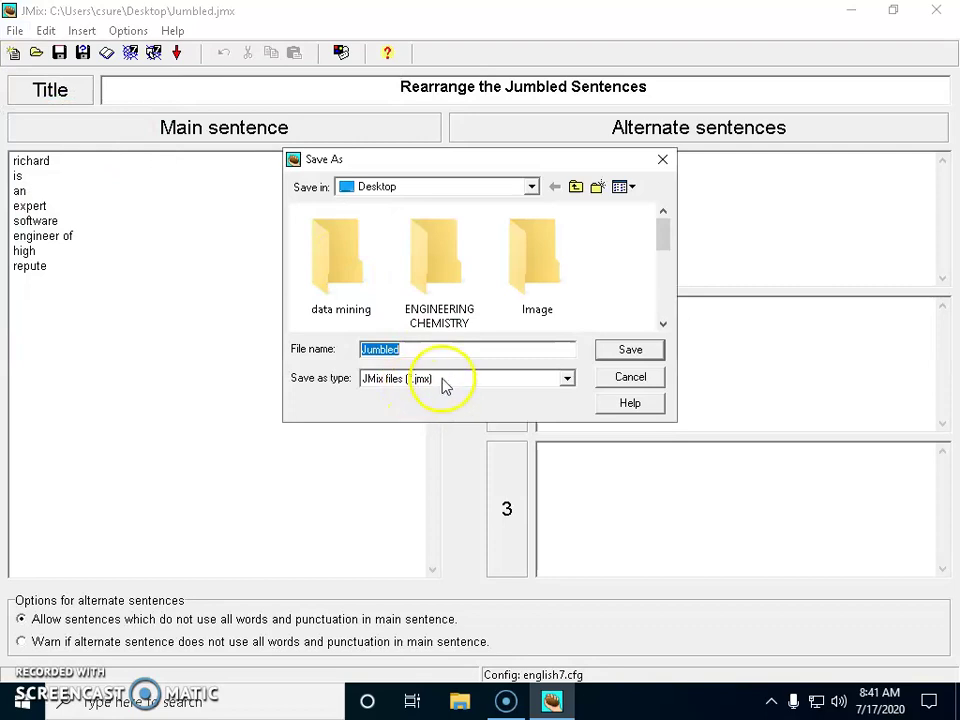
pyautogui.click(664, 163)
pyautogui.click(936, 10)
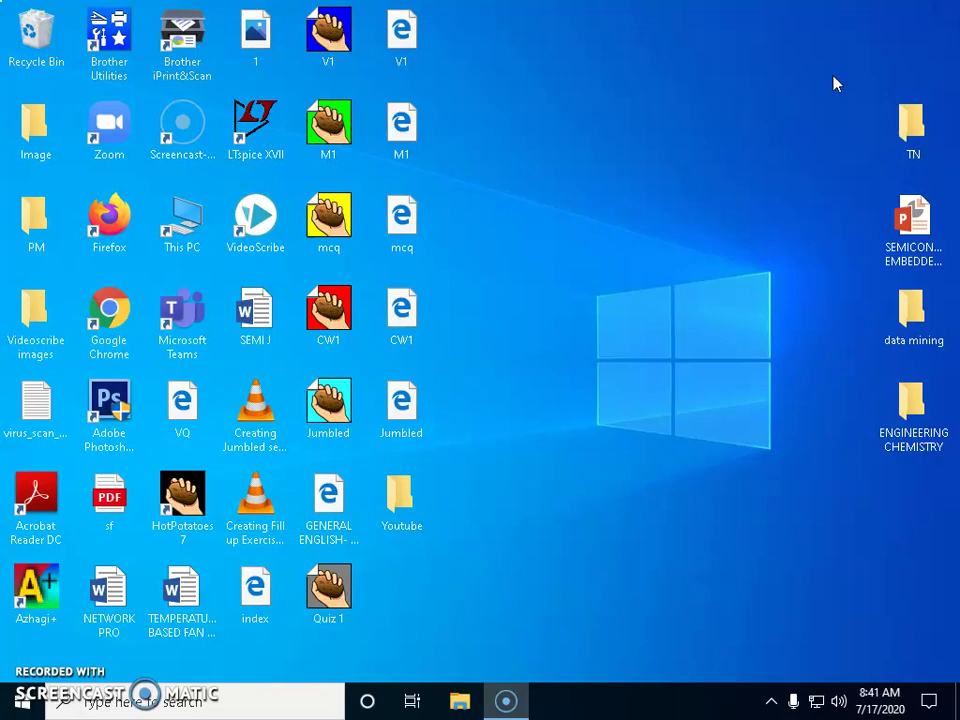
# Open the Jumbled web page in Edge and build 'richard is an expert software'.
pyautogui.doubleClick(386, 411)
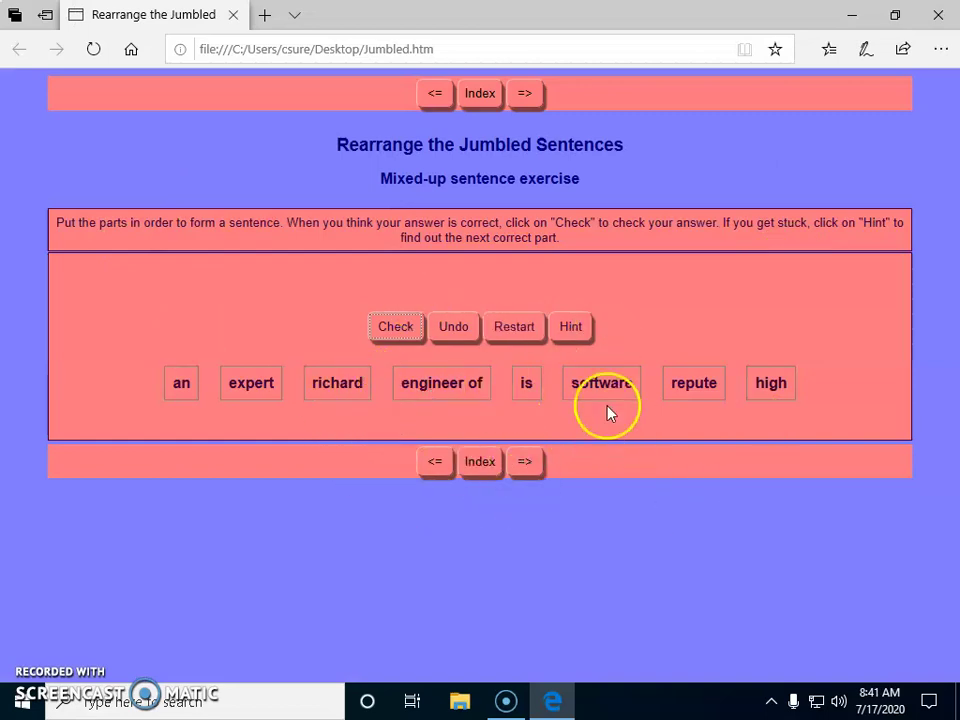
pyautogui.click(366, 390)
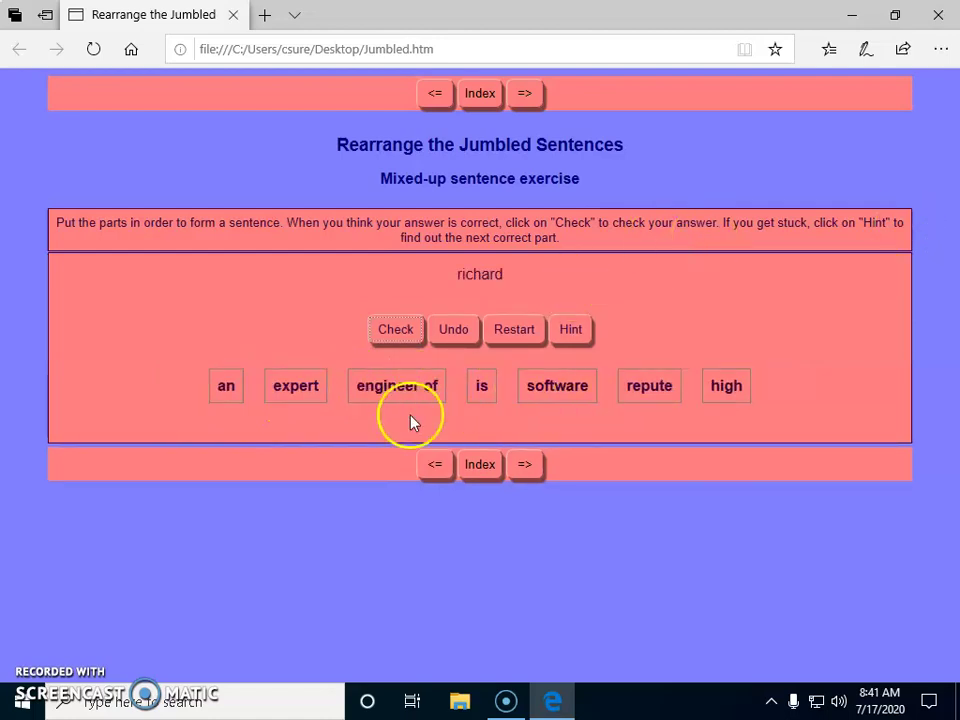
pyautogui.click(484, 387)
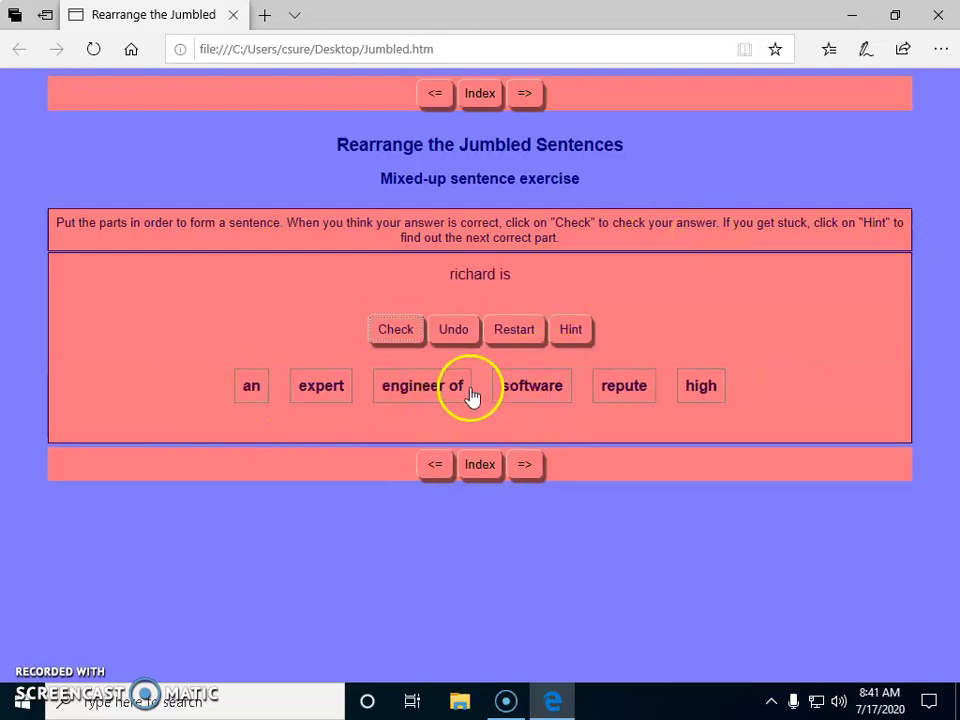
pyautogui.click(251, 392)
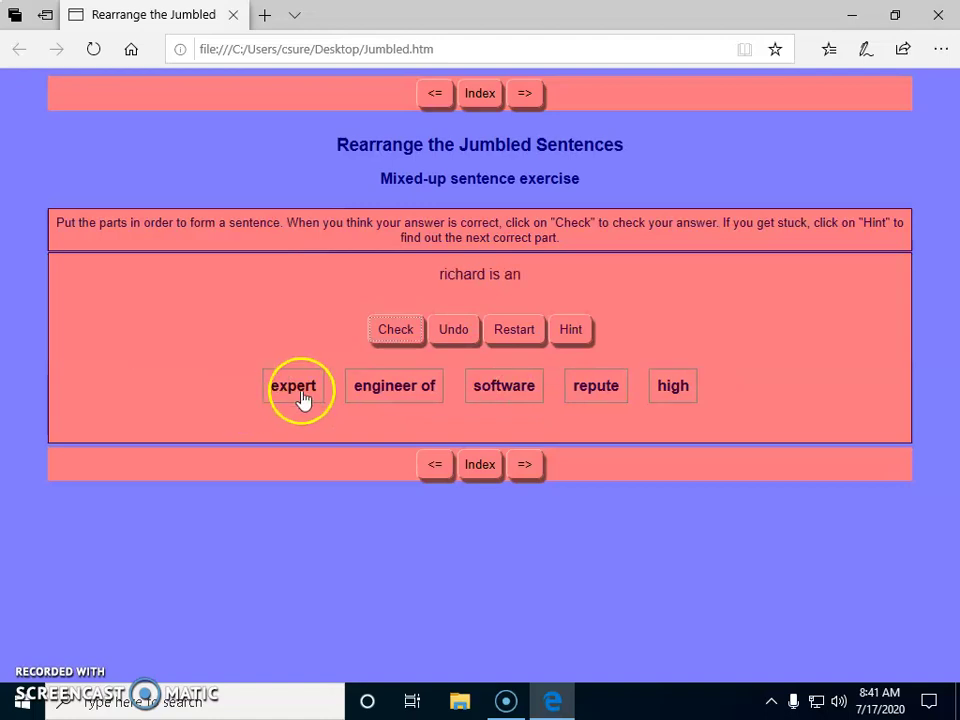
pyautogui.click(300, 390)
pyautogui.click(467, 390)
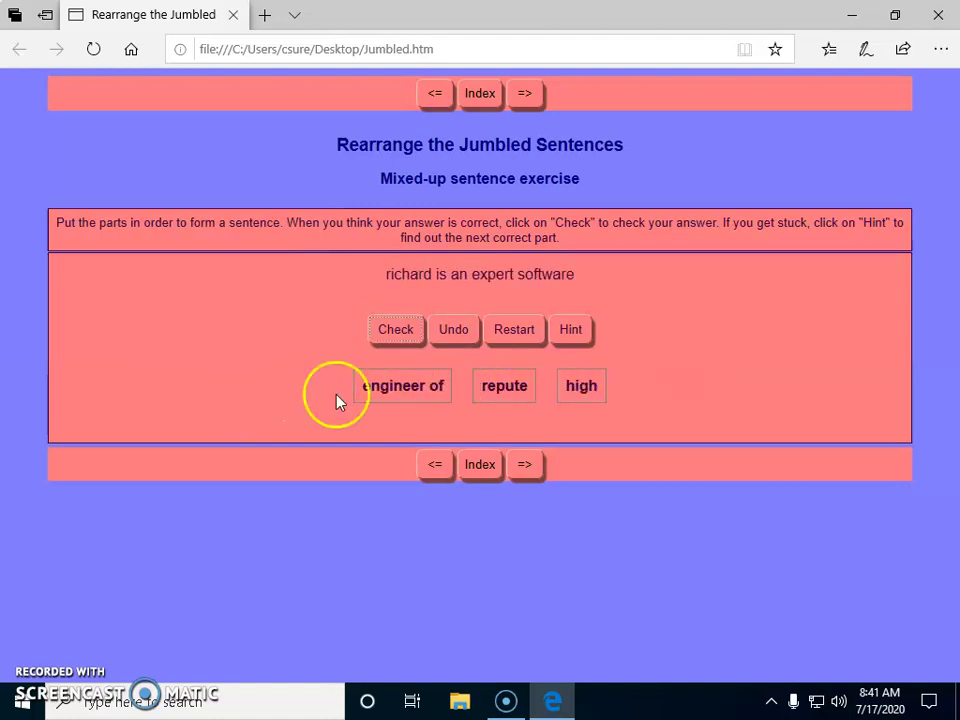
# Complete the sentence with 'engineer of high repute', check it for 100%, and dismiss the score.
pyautogui.click(396, 398)
pyautogui.click(536, 388)
pyautogui.click(471, 388)
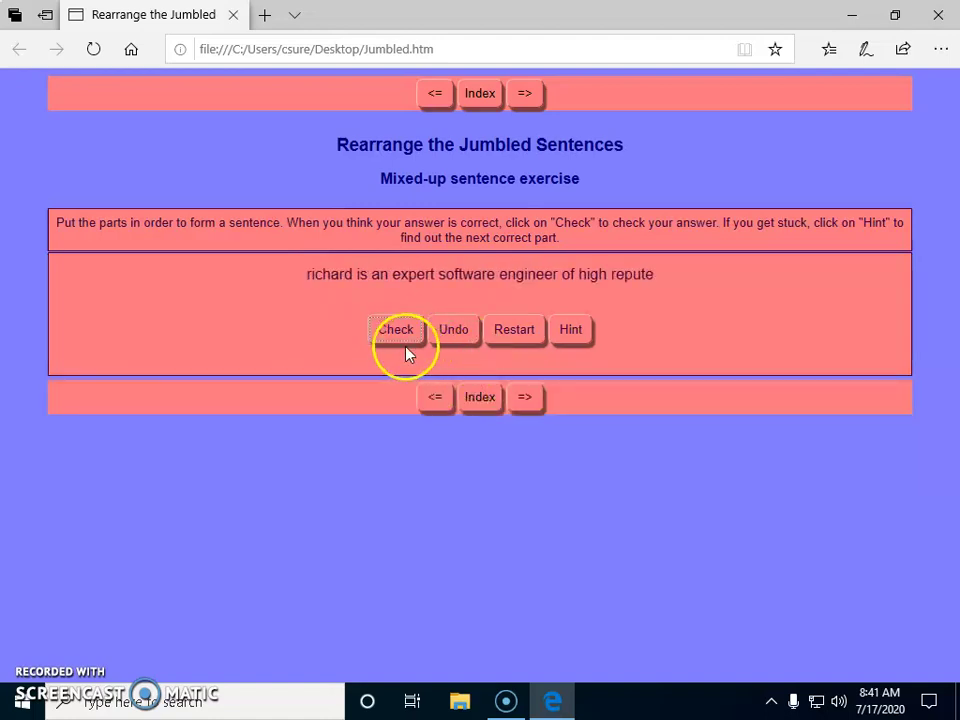
pyautogui.click(396, 334)
pyautogui.click(484, 380)
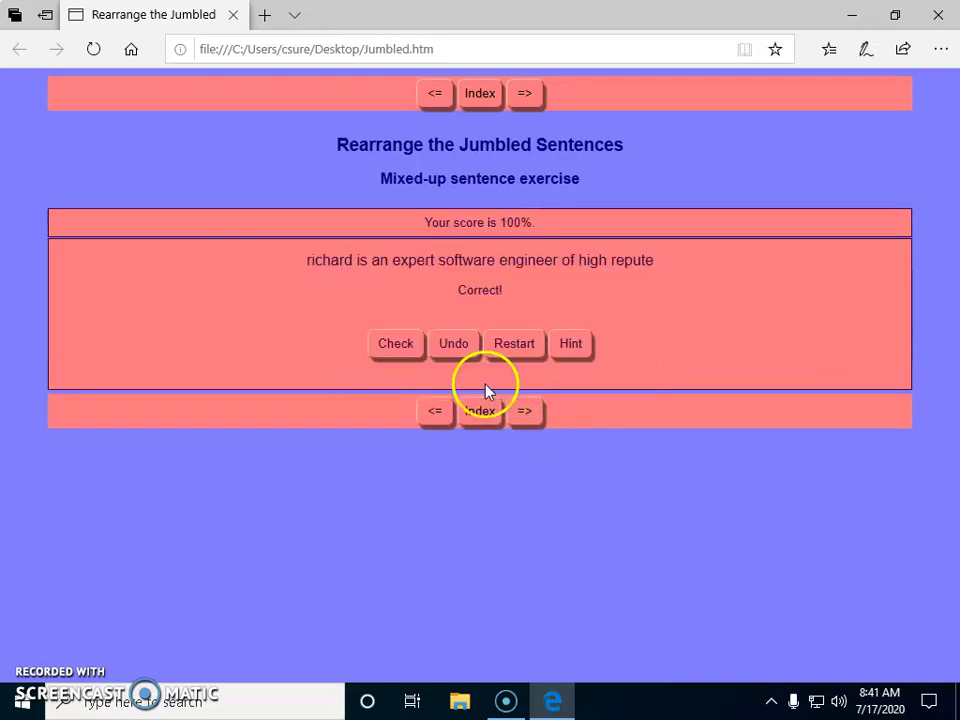